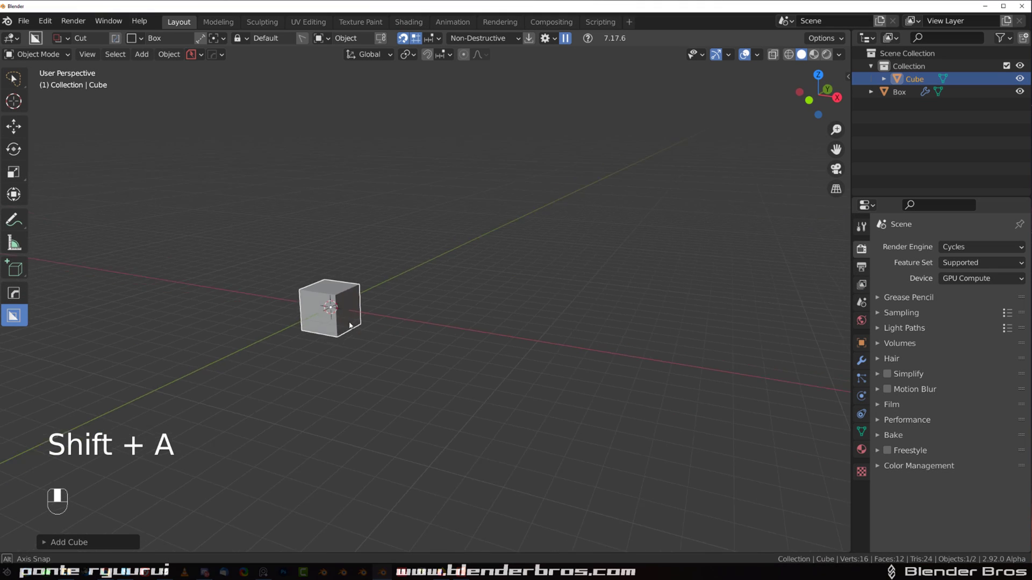
Step: Stretch the new cube along the Y axis into an elongated block
scroll(315, 299, up, 4)
middle_drag(349, 326, 399, 317)
scroll(433, 302, up, 2)
scroll(450, 324, down, 4)
key(s)
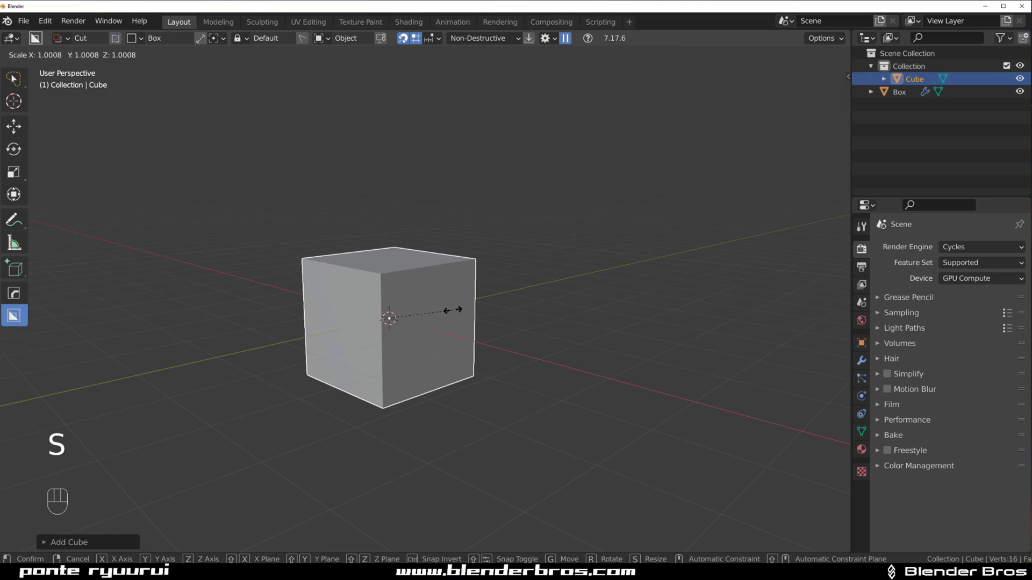
key(y)
click(626, 304)
Step: Scale the block along the Z axis to make it taller
middle_drag(627, 304, 468, 355)
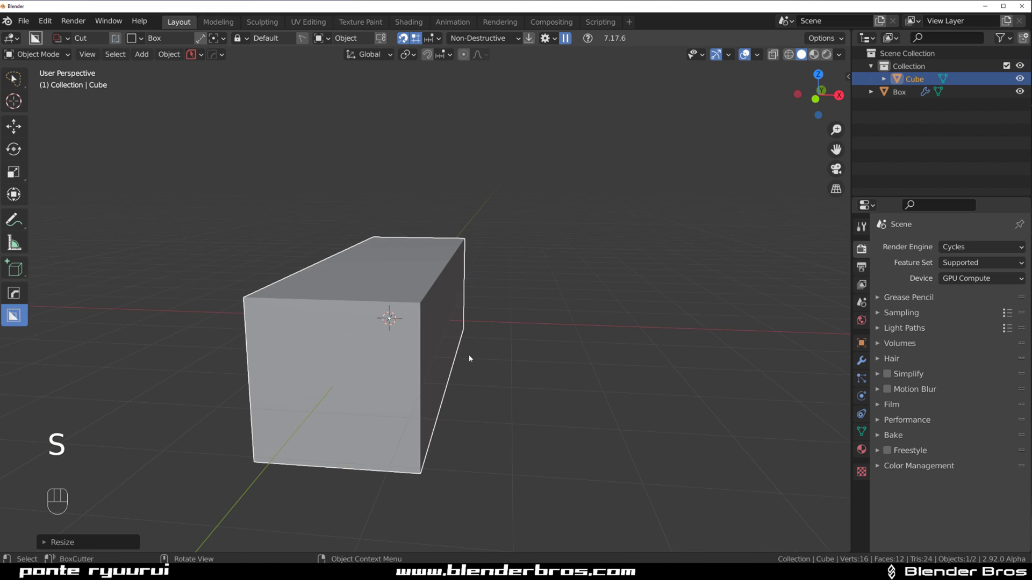
key(s)
key(z)
click(668, 403)
Step: Delete the leftover Box object behind the block
middle_drag(668, 403, 620, 246)
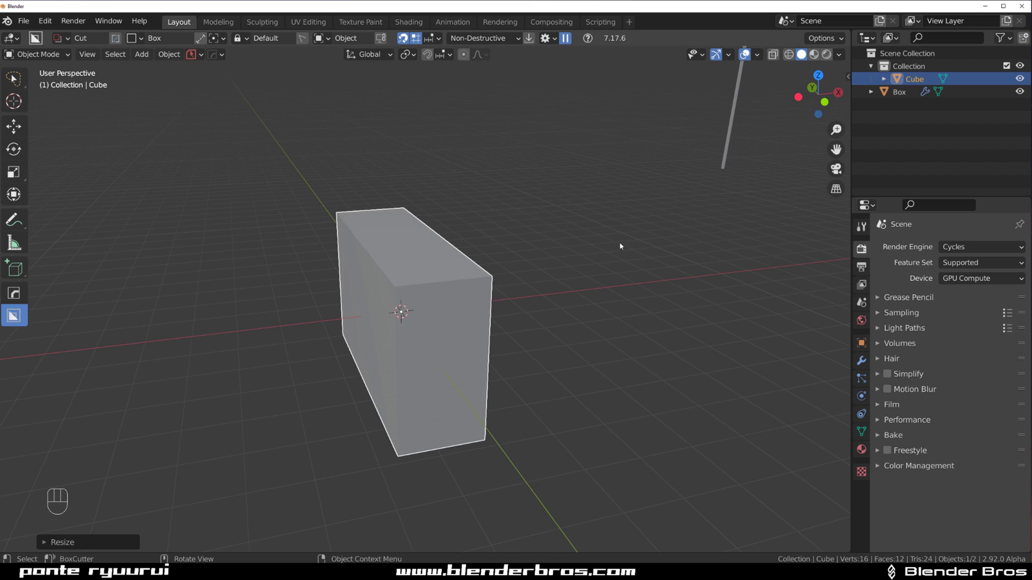
key(x)
click(729, 126)
Step: Turn on Cavity shading for the viewport
middle_drag(481, 295, 475, 353)
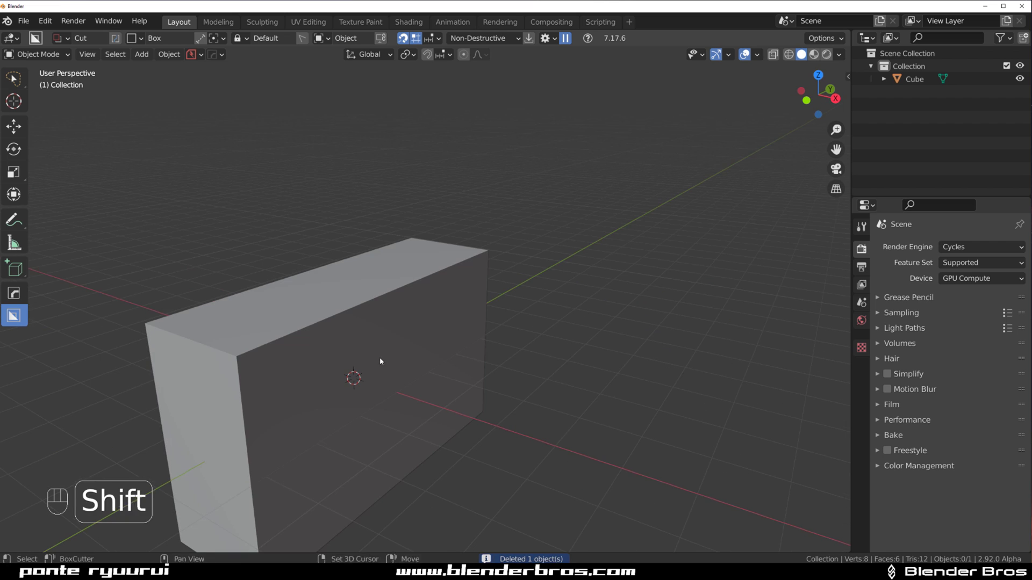
shift+middle_drag(379, 361, 425, 291)
key(alt+v)
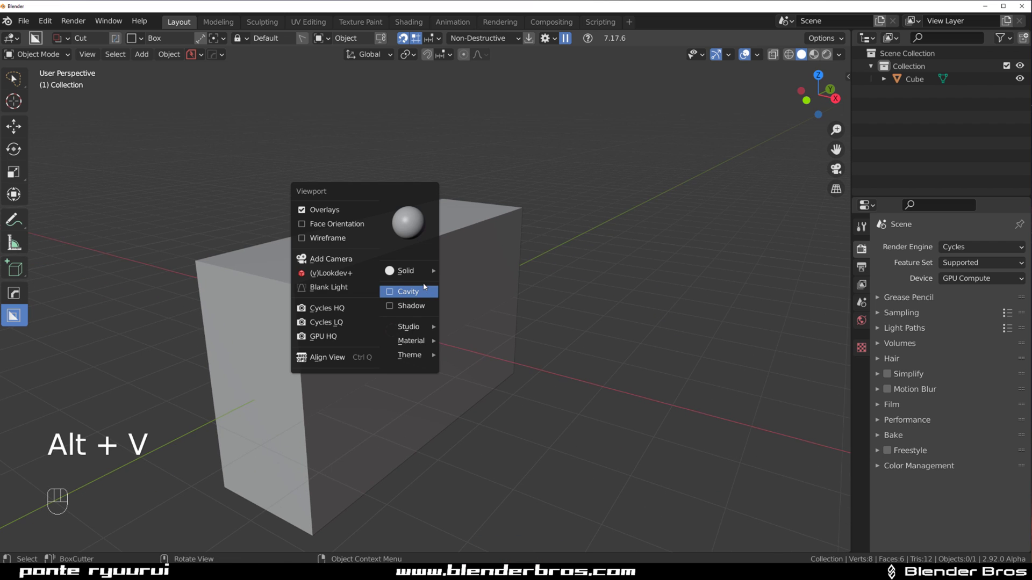
click(424, 289)
Step: Switch the viewport to the top orthographic view and frame the near end of the block
mouse_move(422, 306)
middle_down()
mouse_move(454, 323)
mouse_move(331, 324)
mouse_move(294, 376)
mouse_move(390, 309)
mouse_move(419, 338)
mouse_move(441, 336)
mouse_move(341, 321)
mouse_move(285, 298)
mouse_move(286, 280)
mouse_move(222, 246)
middle_up()
key(grave)
click(589, 305)
scroll(349, 288, down, 3)
key(KP_5)
shift+middle_drag(347, 288, 442, 267)
scroll(441, 304, up, 3)
mouse_move(333, 254)
middle_down()
mouse_move(452, 304)
mouse_move(315, 257)
middle_up()
click(330, 195)
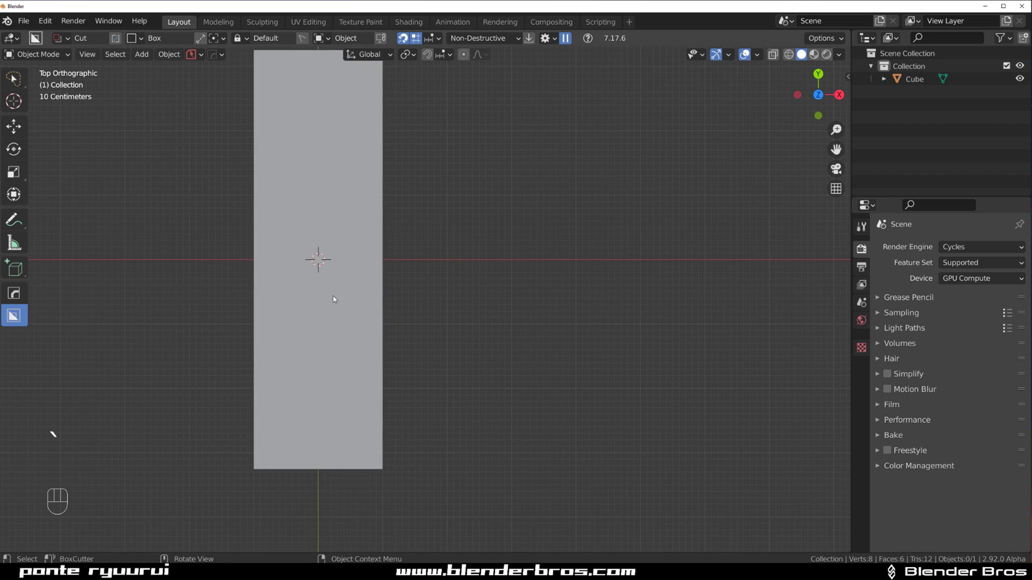
shift+middle_drag(364, 364, 397, 267)
mouse_move(420, 263)
mouse_down()
mouse_move(334, 341)
mouse_move(349, 453)
mouse_up()
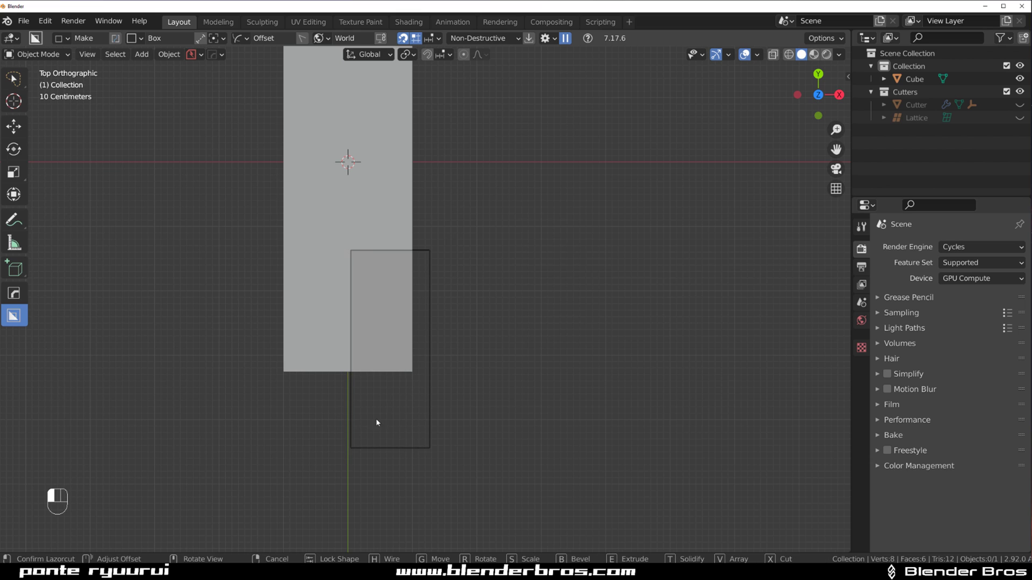
key(Escape)
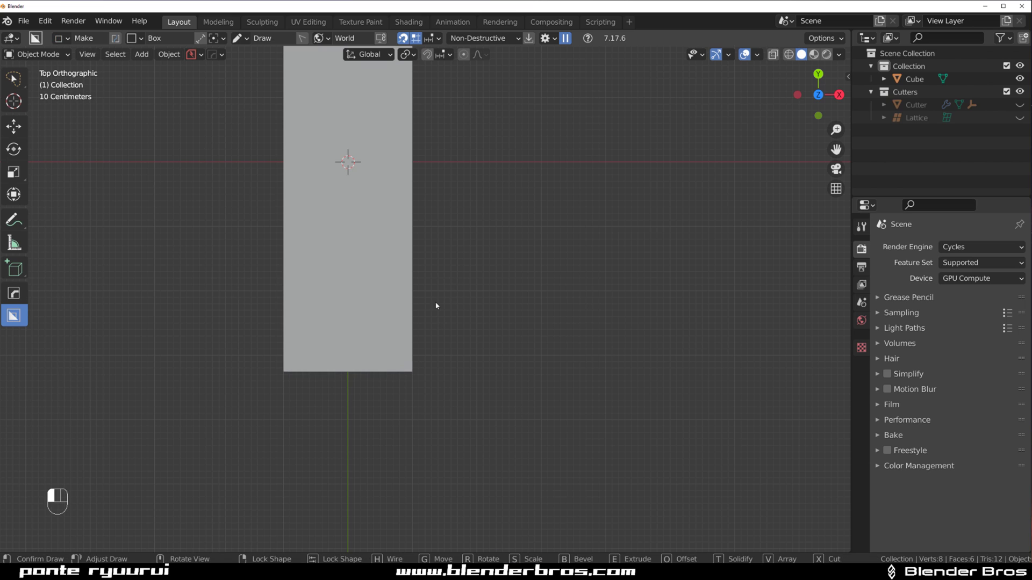
drag(437, 302, 434, 374)
key(Escape)
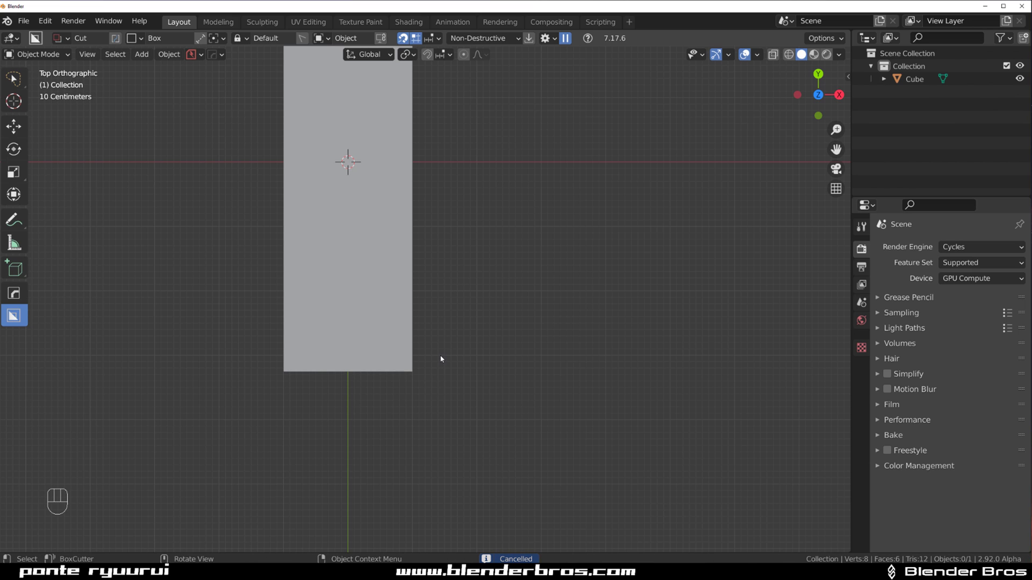
Step: Draw a BoxCutter Ngon across one end corner of the block in the top view and apply it as a diagonal Knife cut
key(n)
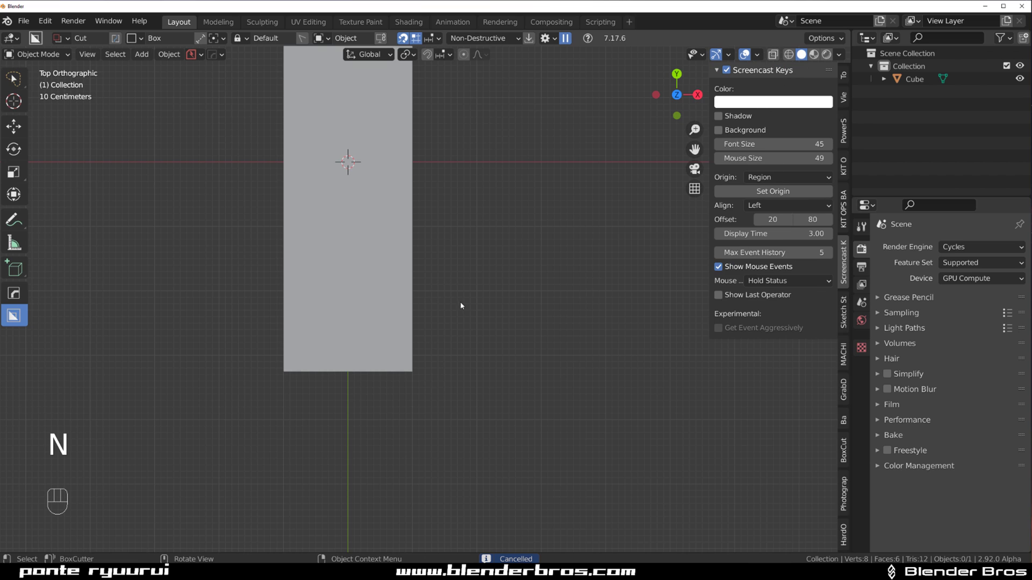
key(d)
click(442, 359)
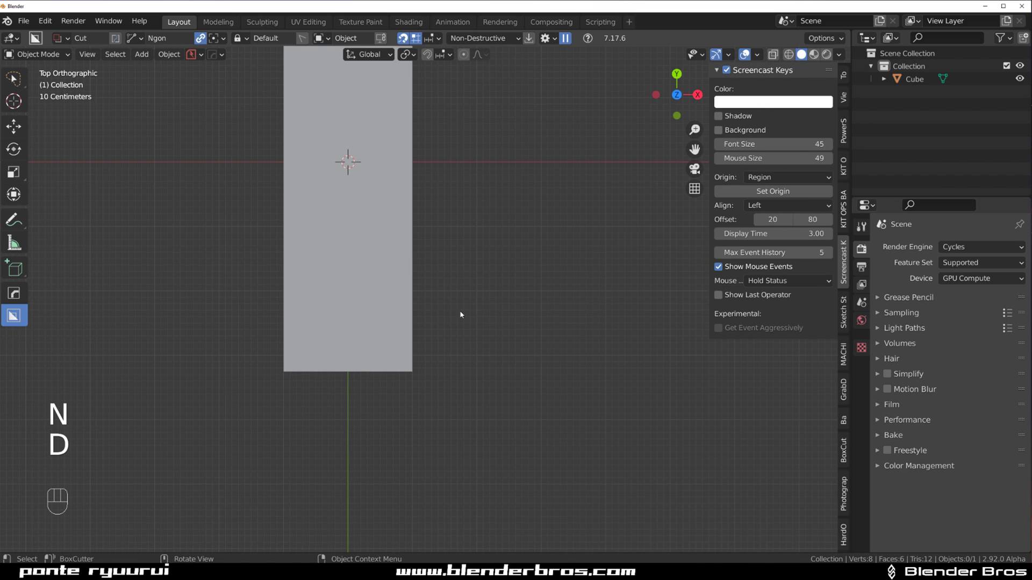
drag(460, 275, 265, 463)
drag(326, 427, 317, 420)
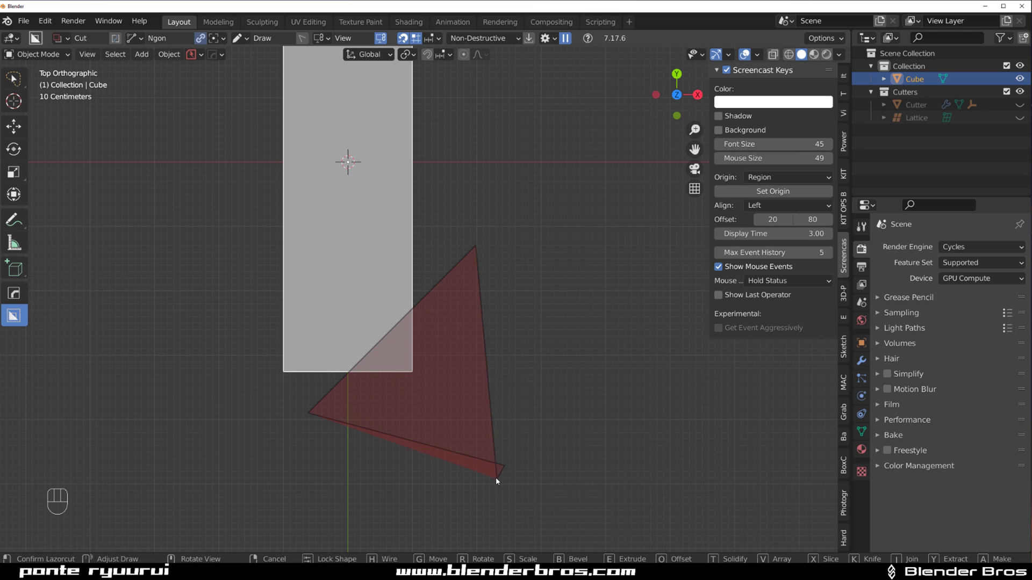
key(k)
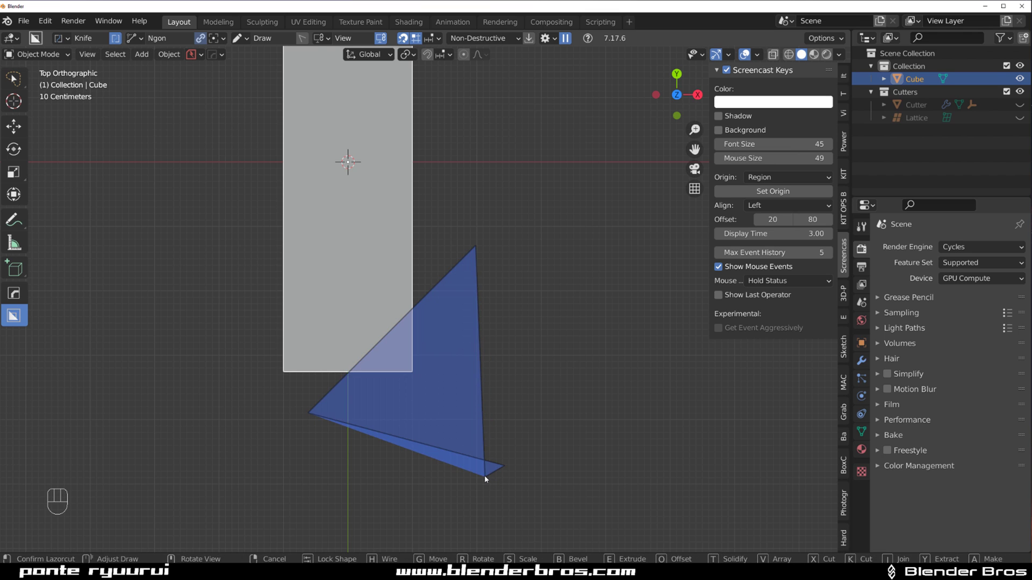
middle_drag(540, 425, 456, 376)
click(413, 451)
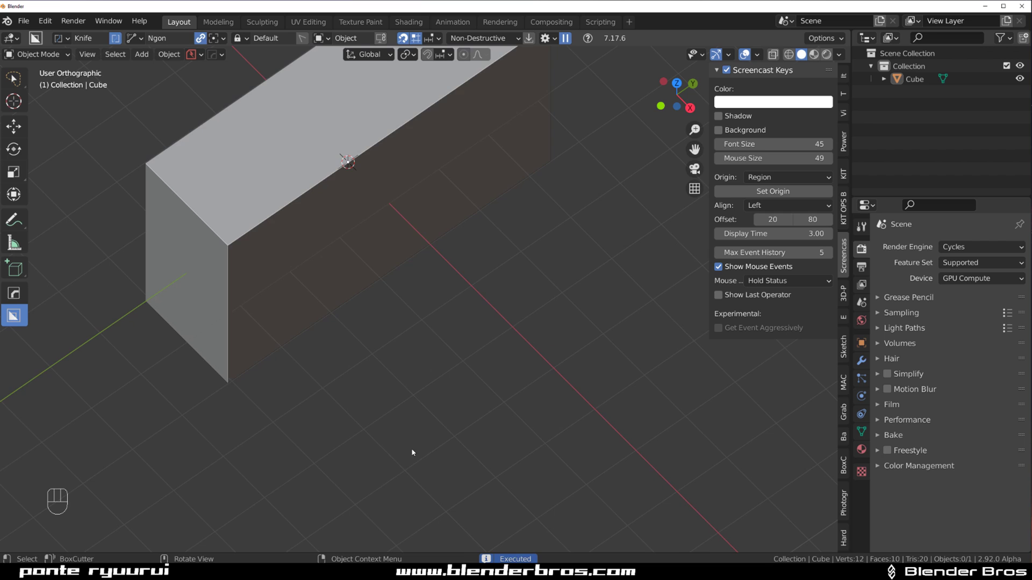
Step: In Edit Mode, bevel the vertical corner edge enclosed by the diagonal knife cut with a narrow single-segment chamfer
shift+middle_drag(316, 322, 404, 394)
key(Tab)
middle_drag(364, 350, 485, 281)
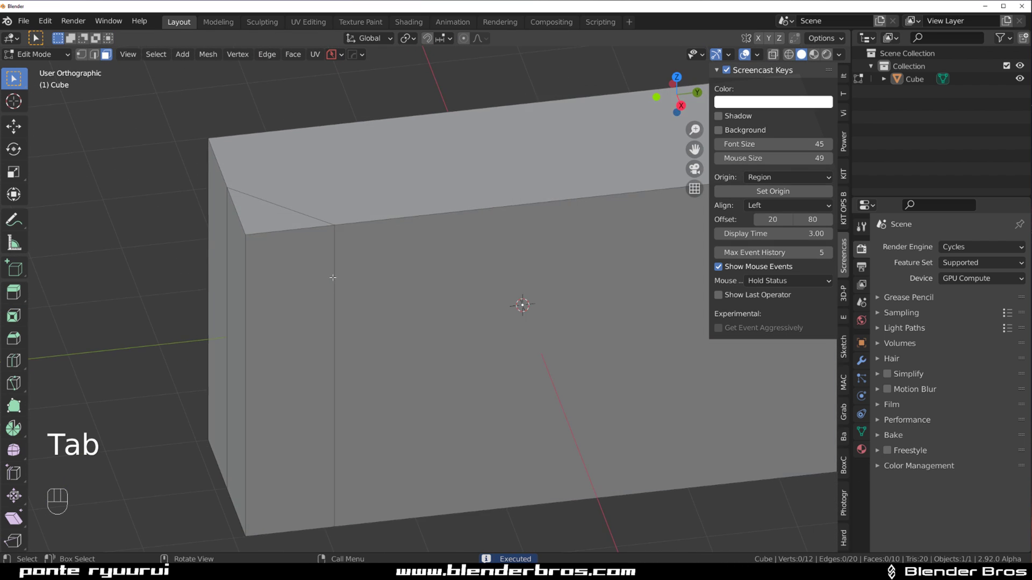
shift+middle_drag(390, 279, 395, 276)
scroll(386, 282, up, 2)
click(276, 374)
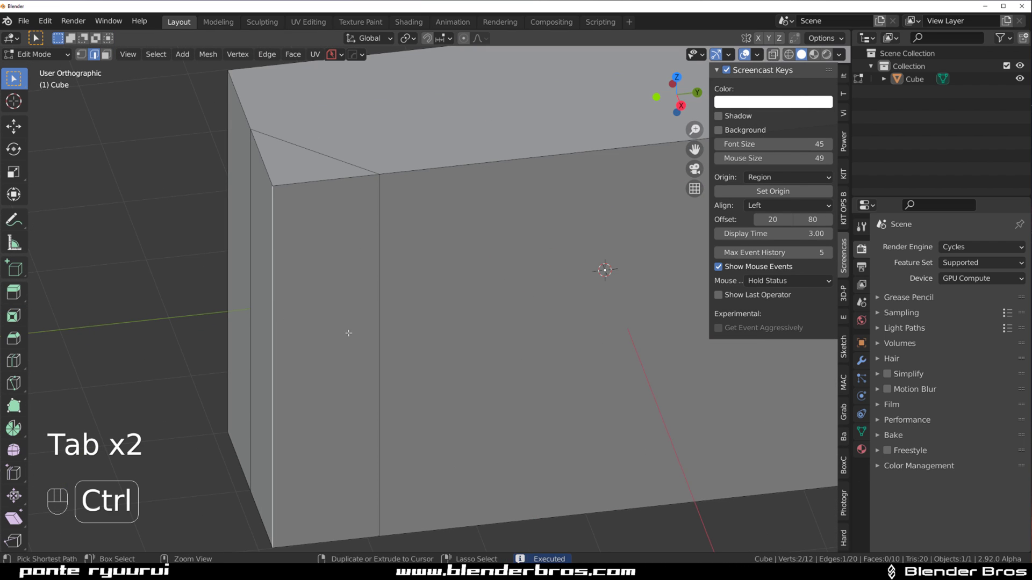
key(ctrl+b)
click(382, 356)
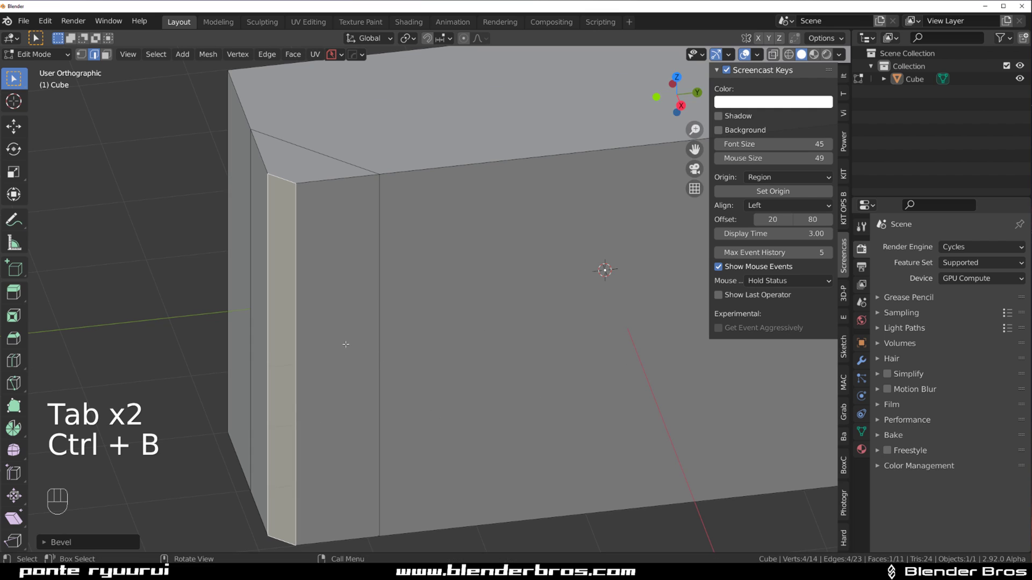
Step: Add two loop cuts around the corner section, one slid close to the chamfer and one close to the diagonal cut
mouse_move(341, 346)
middle_down()
mouse_move(299, 350)
mouse_move(341, 362)
mouse_move(354, 339)
middle_up()
scroll(347, 333, down, 2)
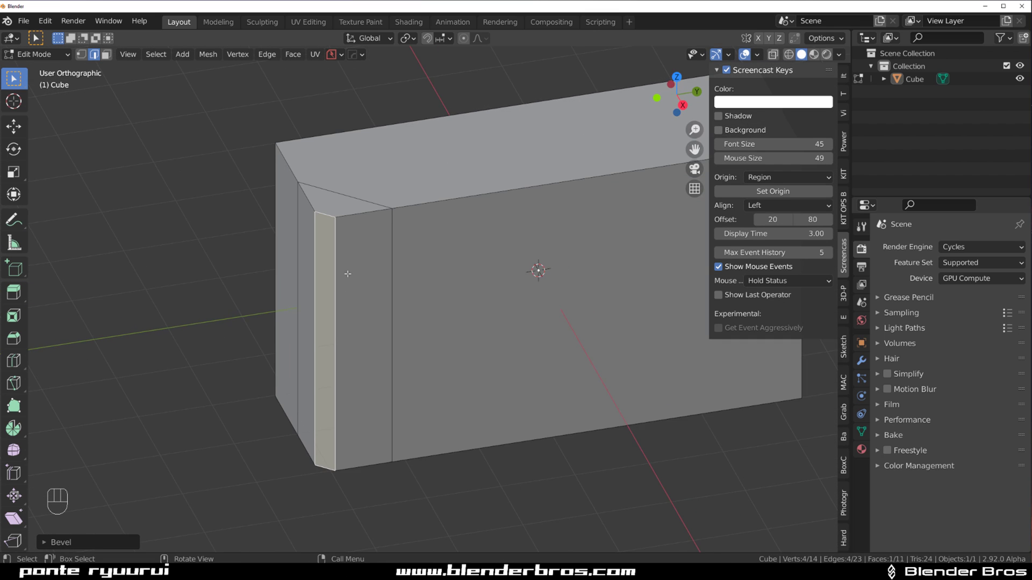
scroll(347, 258, up, 2)
key(ctrl+r)
click(332, 179)
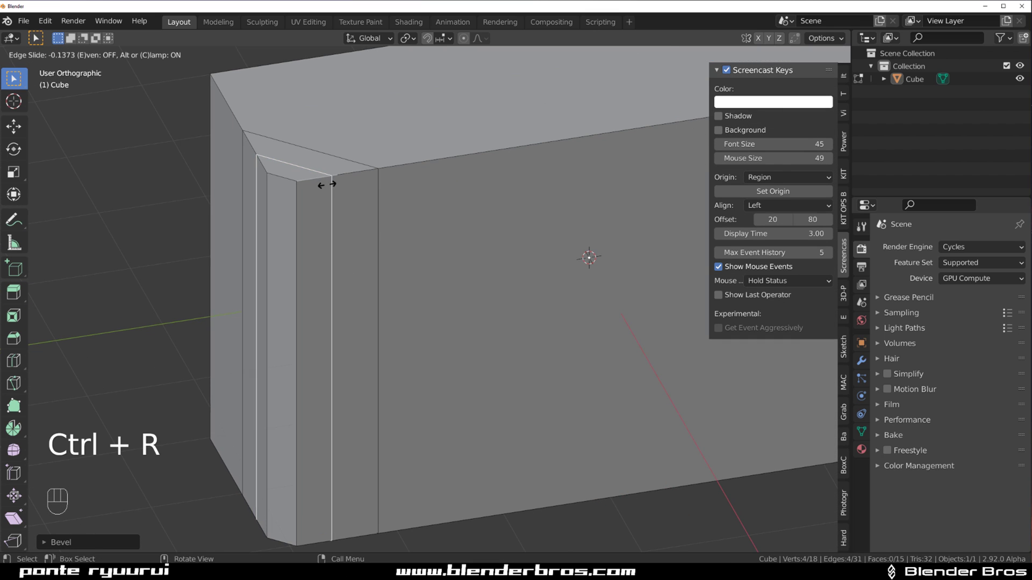
click(327, 164)
key(ctrl+r)
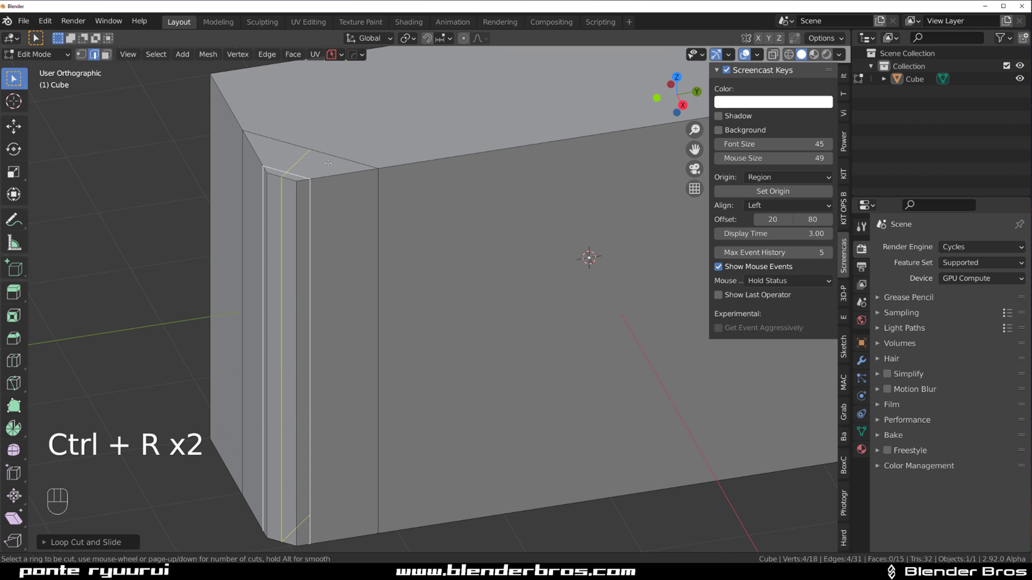
click(352, 175)
click(380, 174)
Step: Switch to face selection and select the face loop between the two new loop cuts
key(Tab)
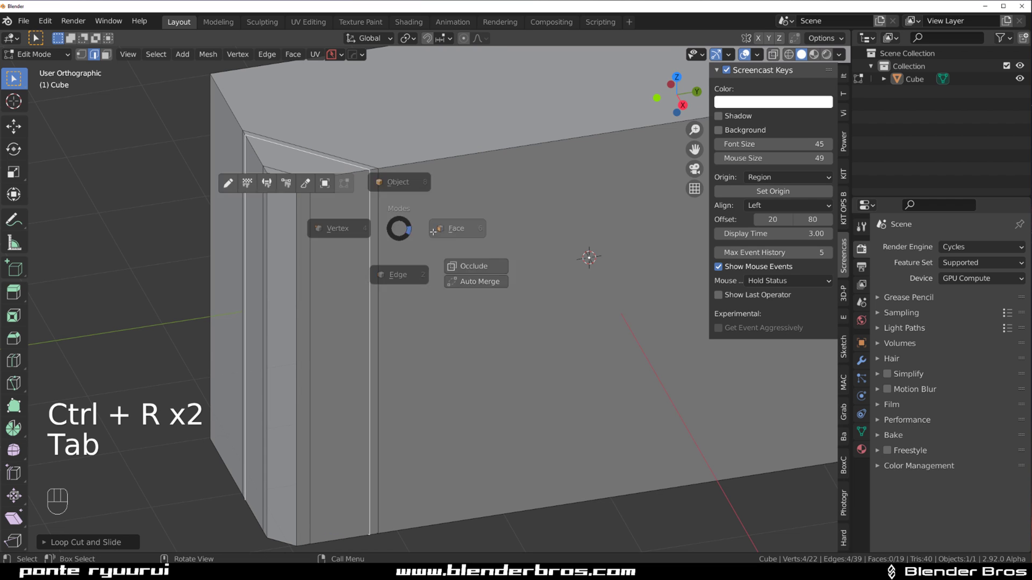
click(454, 229)
alt+click(340, 181)
scroll(363, 258, down, 2)
middle_drag(366, 273, 430, 333)
scroll(419, 314, up, 2)
scroll(430, 333, up, 1)
key(KP_5)
scroll(446, 285, down, 4)
shift+middle_drag(457, 285, 503, 282)
scroll(504, 282, up, 2)
middle_drag(504, 282, 508, 280)
shift+middle_drag(508, 279, 468, 308)
key(q)
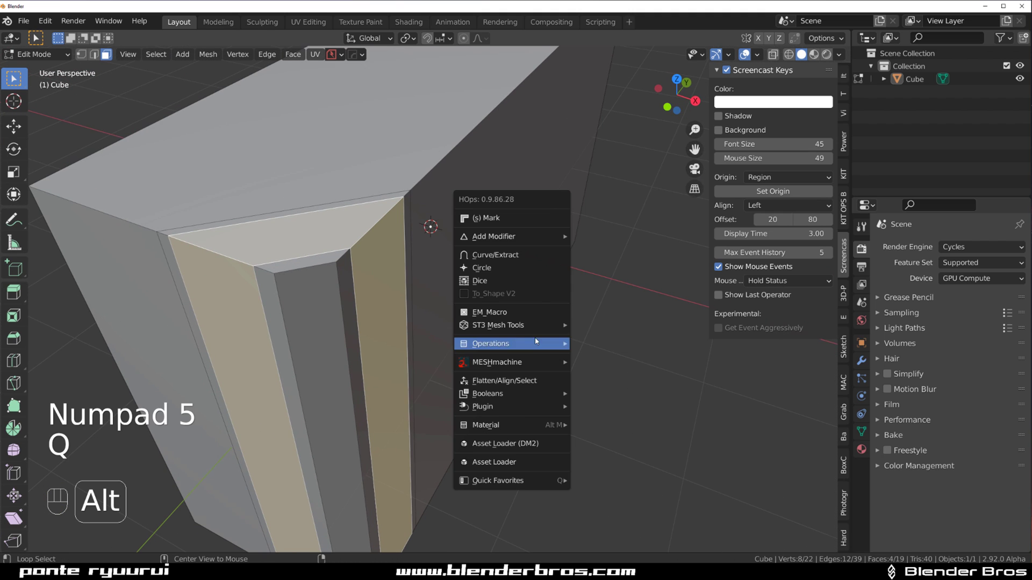
alt+click(512, 312)
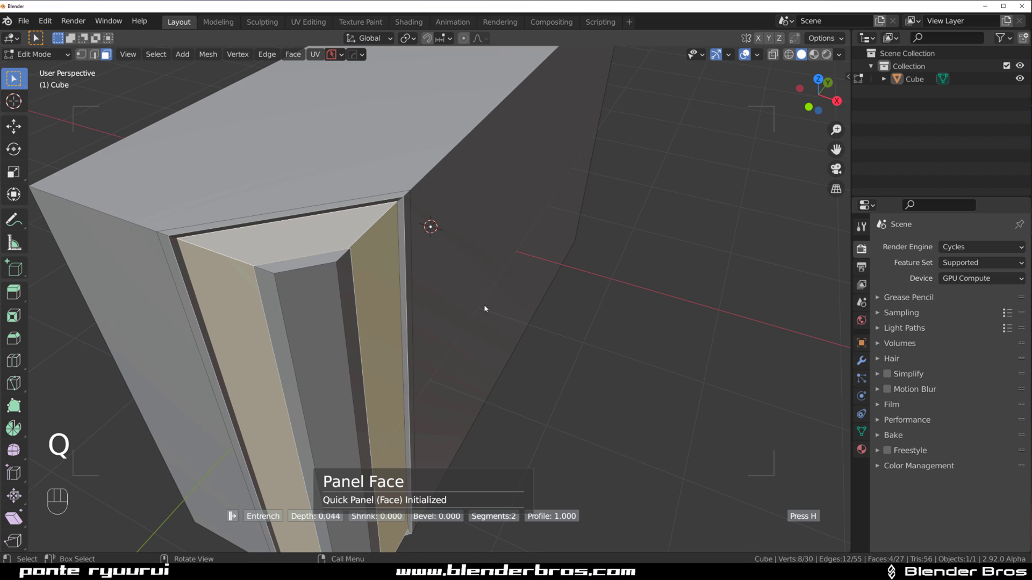
key(Escape)
key(n)
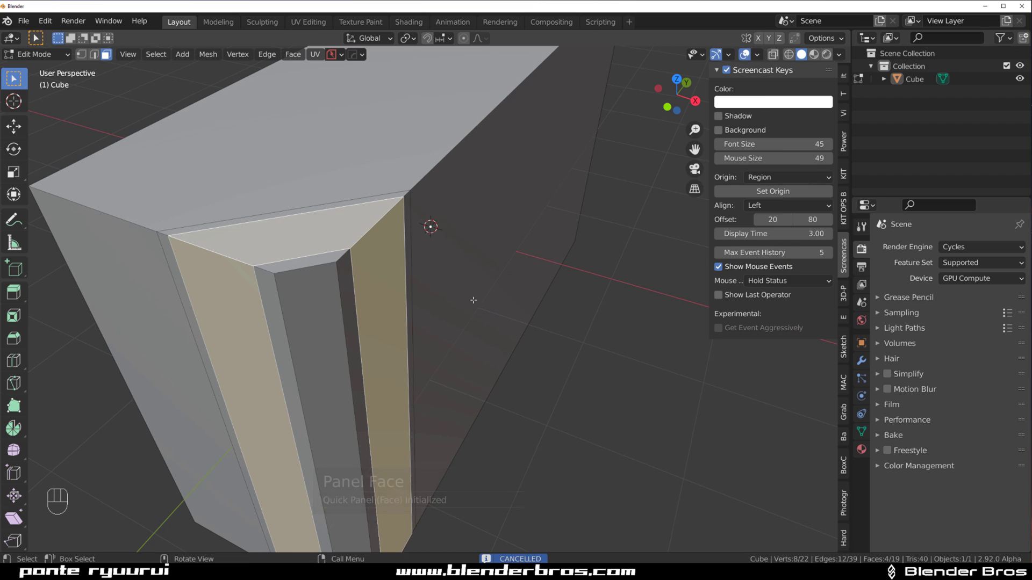
Step: Apply the block's transform in Object Mode and return to face editing with the face loop still selected
key(Tab)
key(ctrl+a)
click(483, 276)
key(Tab)
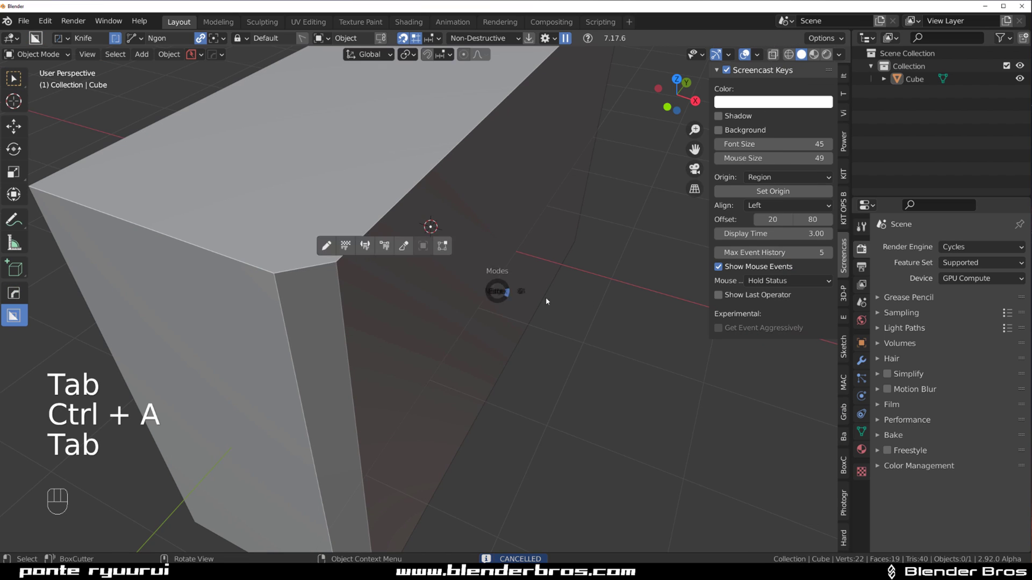
Step: Entrench the selected corner face loop using the Hard Ops Panel Face operation, with a depth of about 0.06 and no bevel
key(q)
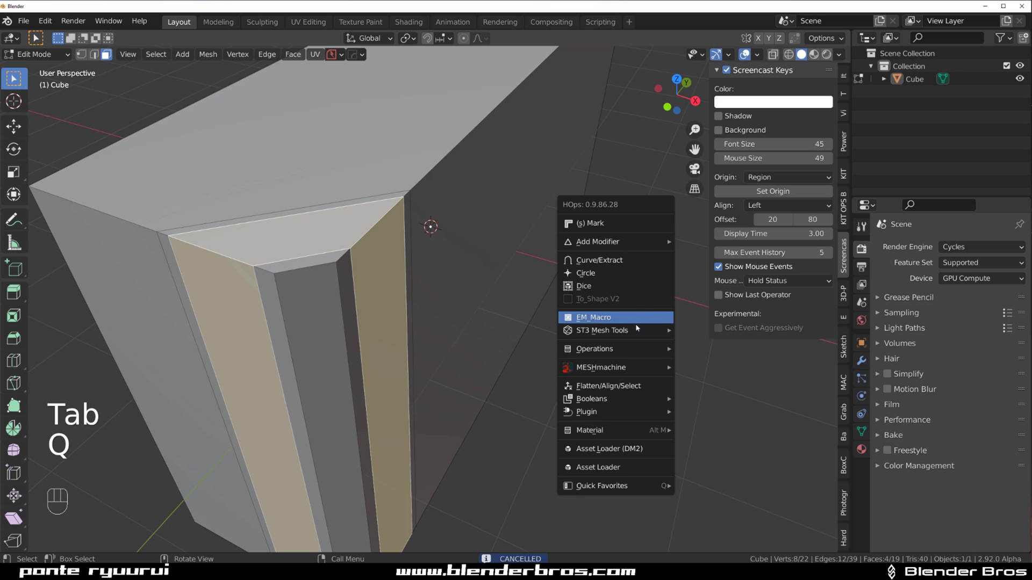
alt+click(632, 321)
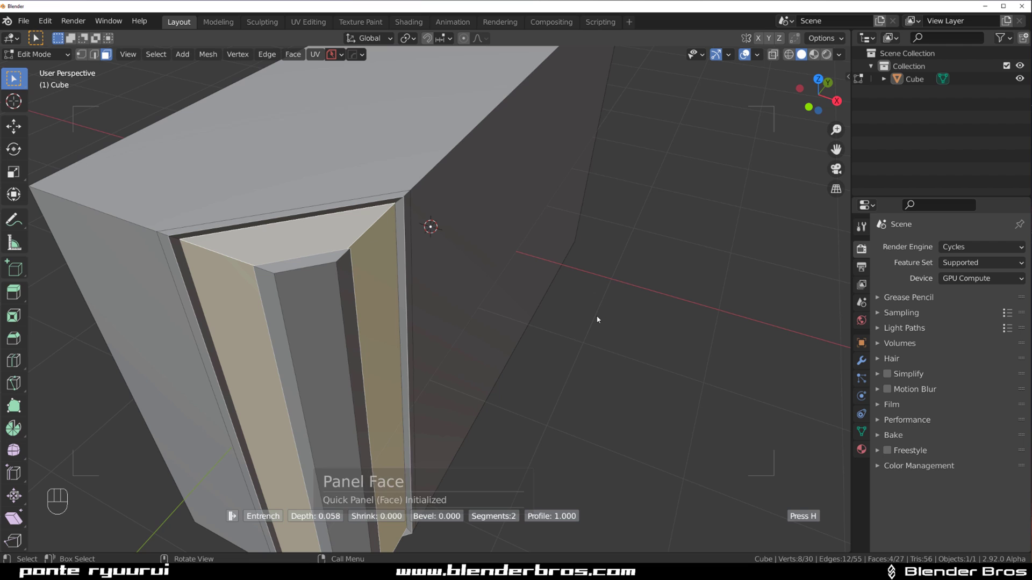
click(604, 317)
middle_drag(550, 319, 493, 295)
scroll(444, 293, down, 3)
Step: Select the panelled face loop at the block's corner and extract it with Hard Ops To_Plate as a separate thickened plate
click(374, 235)
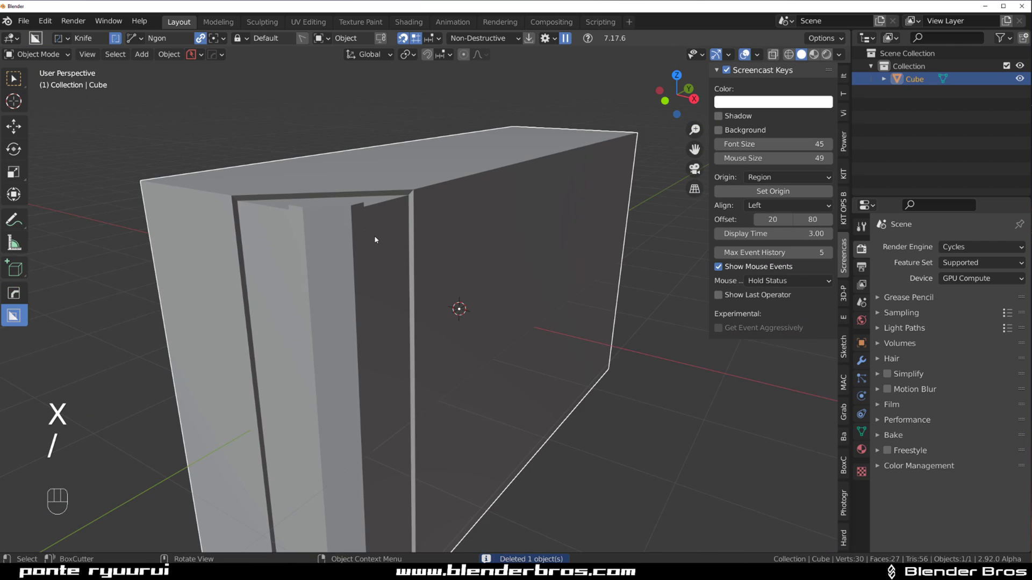
middle_drag(374, 235, 347, 261)
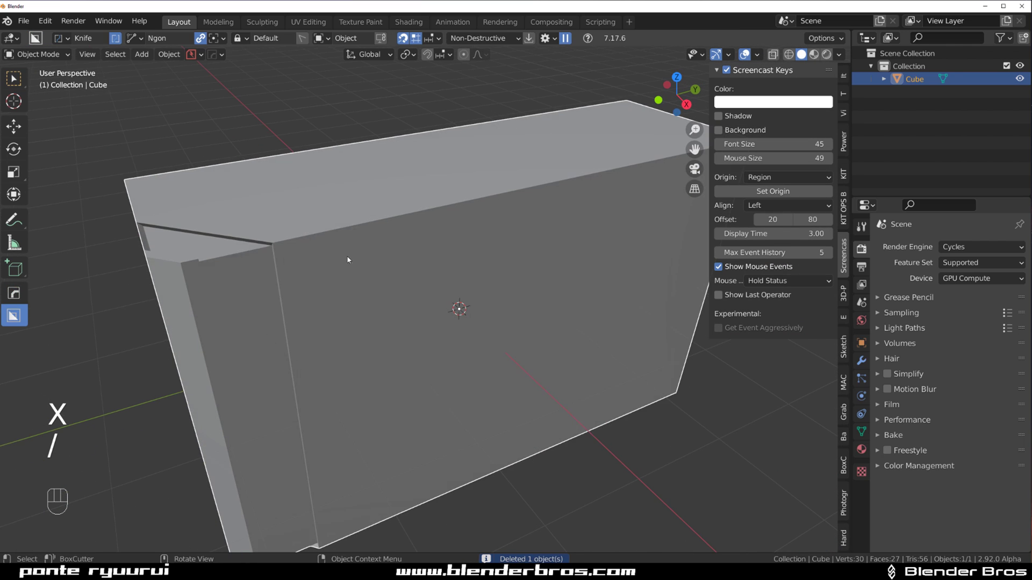
key(Tab)
alt+click(229, 253)
middle_drag(230, 254, 338, 285)
key(q)
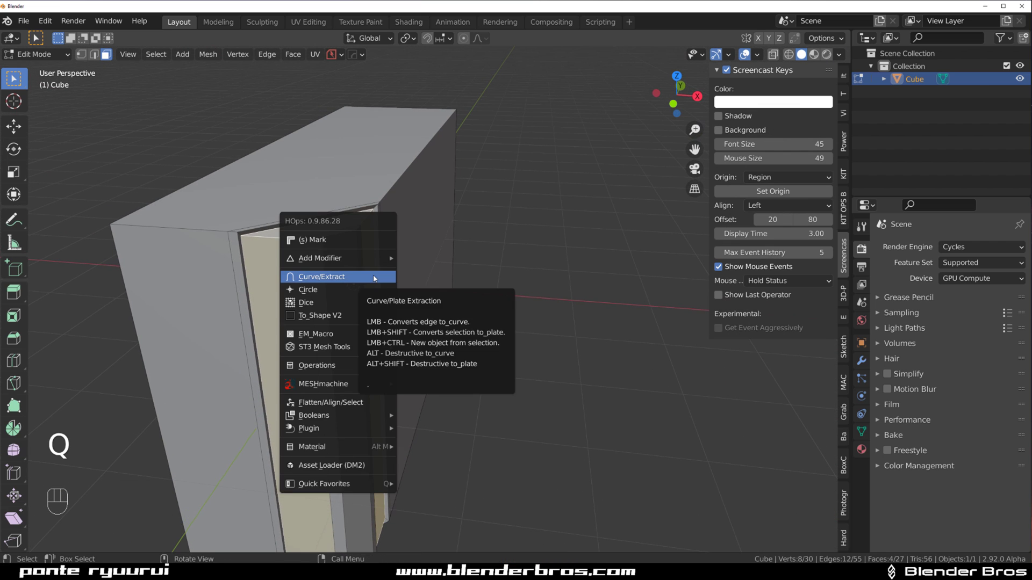
click(344, 275)
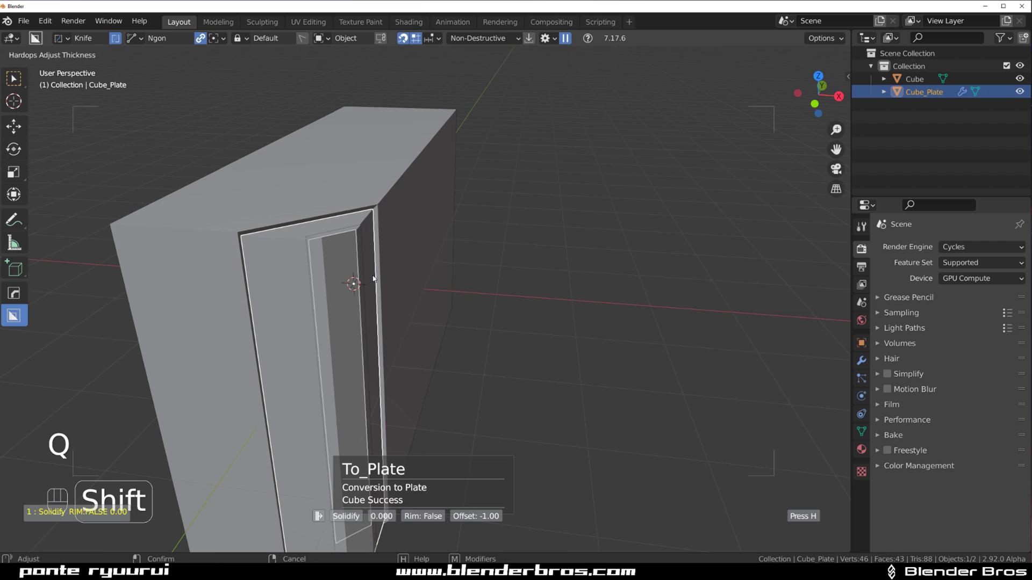
click(443, 275)
Step: Isolate the extracted corner plate in local view
middle_drag(437, 285, 320, 285)
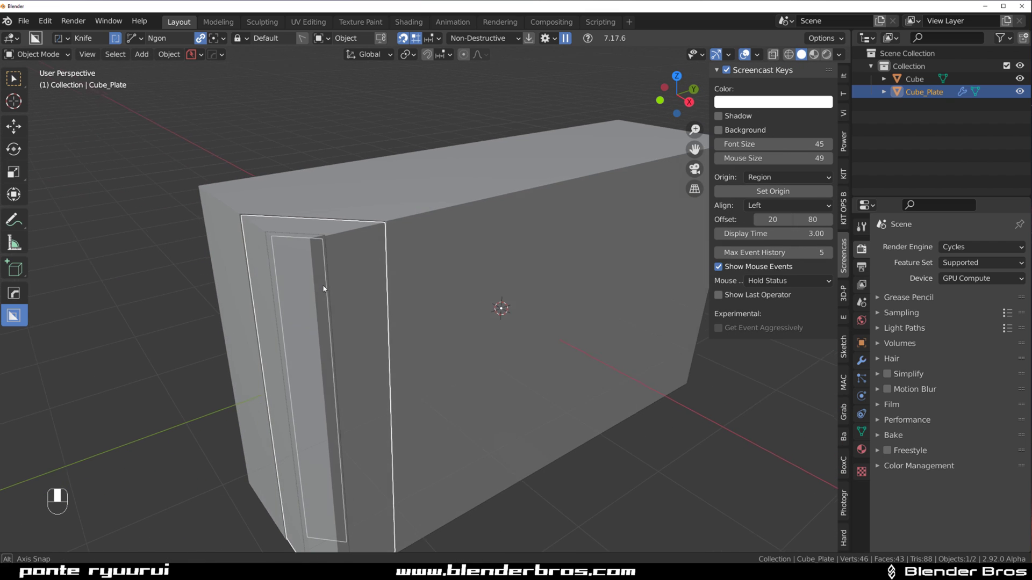
click(334, 237)
click(336, 240)
key(slash)
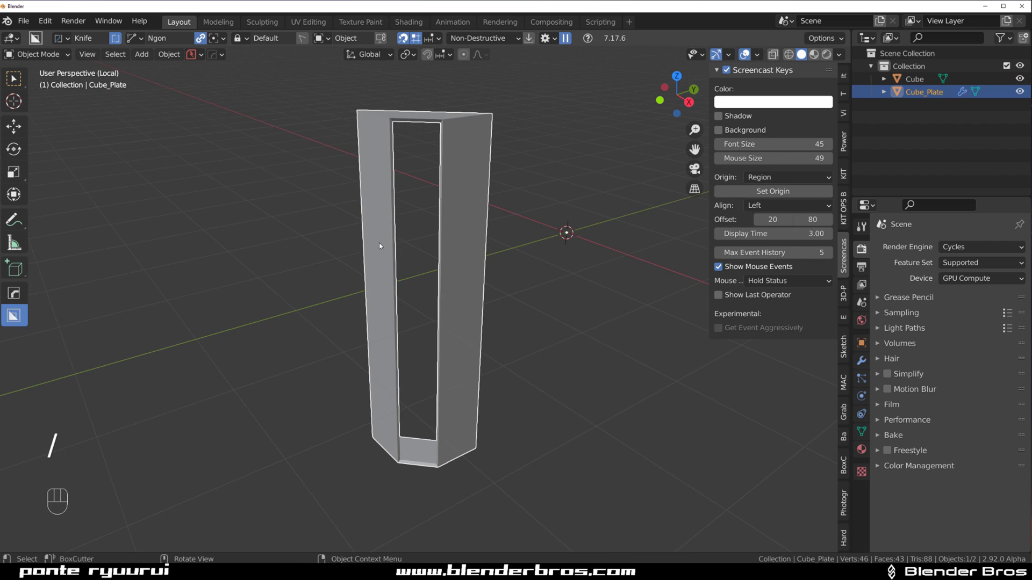
Step: Apply the plate's Solidify modifier with the Hard Ops Csharp (apply) operation and toggle Edit Mode to check the mesh
scroll(380, 244, up, 1)
middle_drag(381, 245, 371, 317)
key(q)
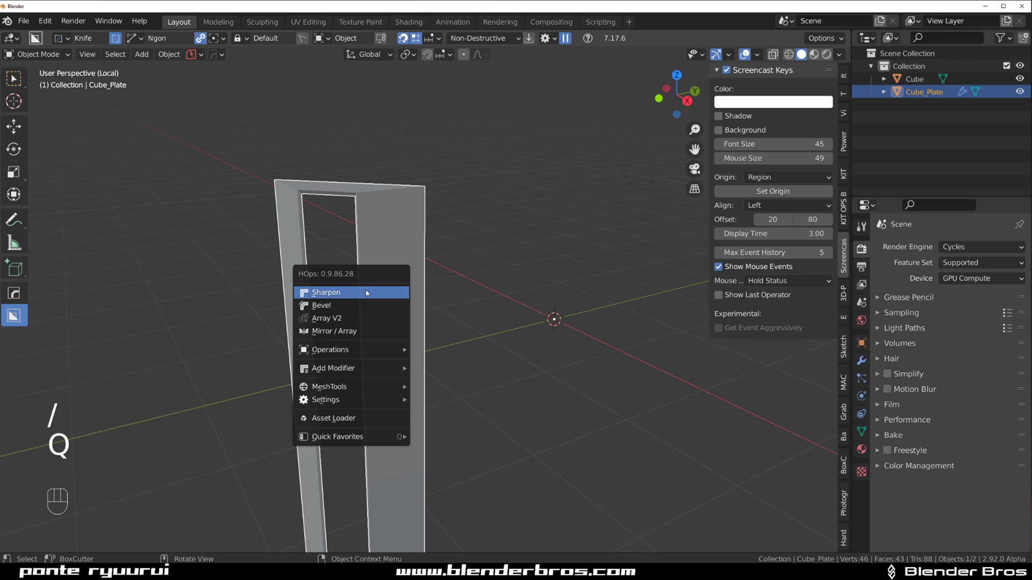
ctrl+click(363, 293)
middle_drag(387, 278, 192, 264)
key(Tab)
key(Tab)
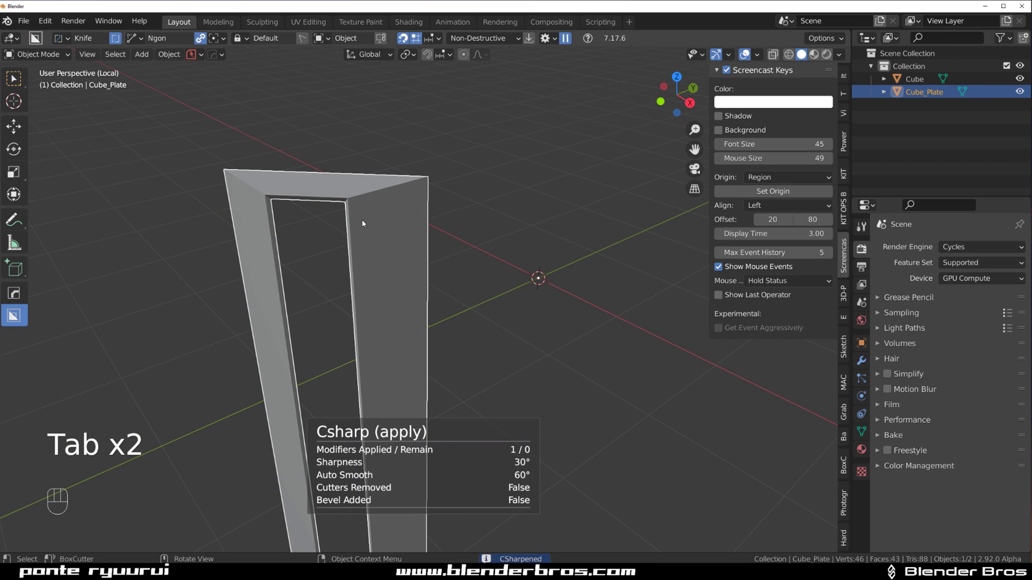
Step: Put the extracted corner plate into Sculpt Mode with the Hard Ops Brush operation
shift+middle_drag(340, 242, 397, 300)
key(q)
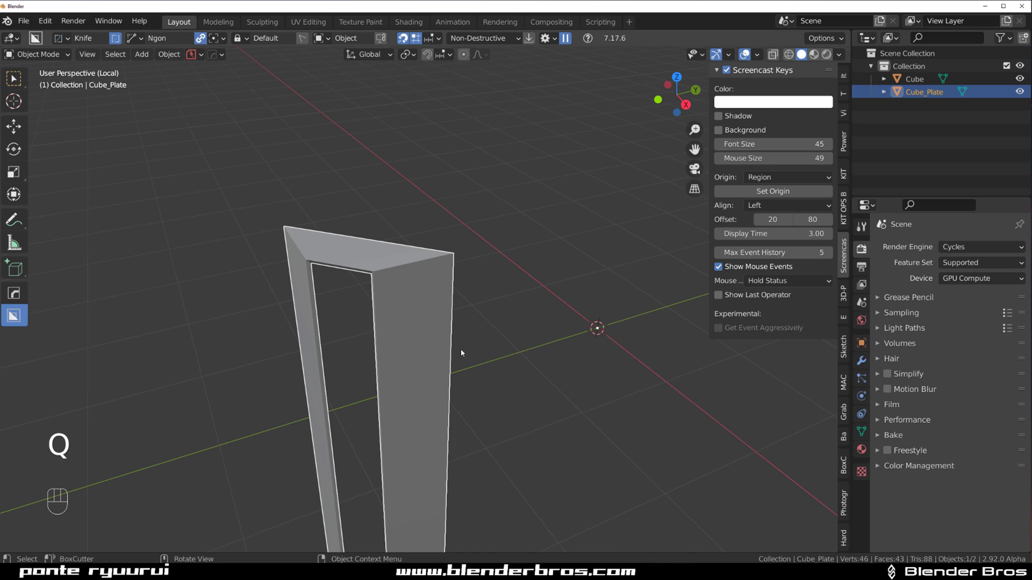
key(q)
mouse_move(442, 426)
mouse_move(442, 407)
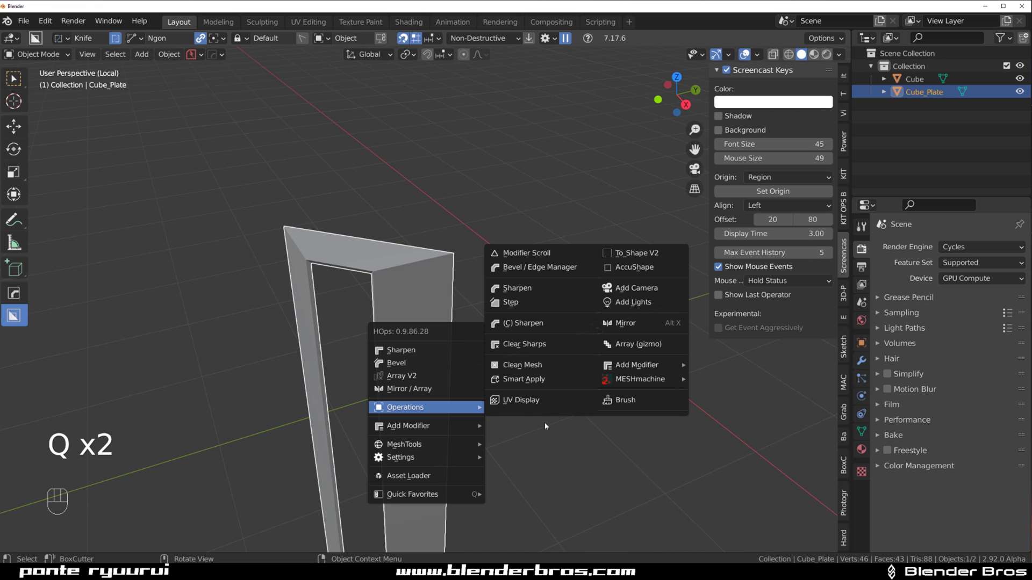
click(606, 401)
shift+middle_drag(495, 377, 472, 318)
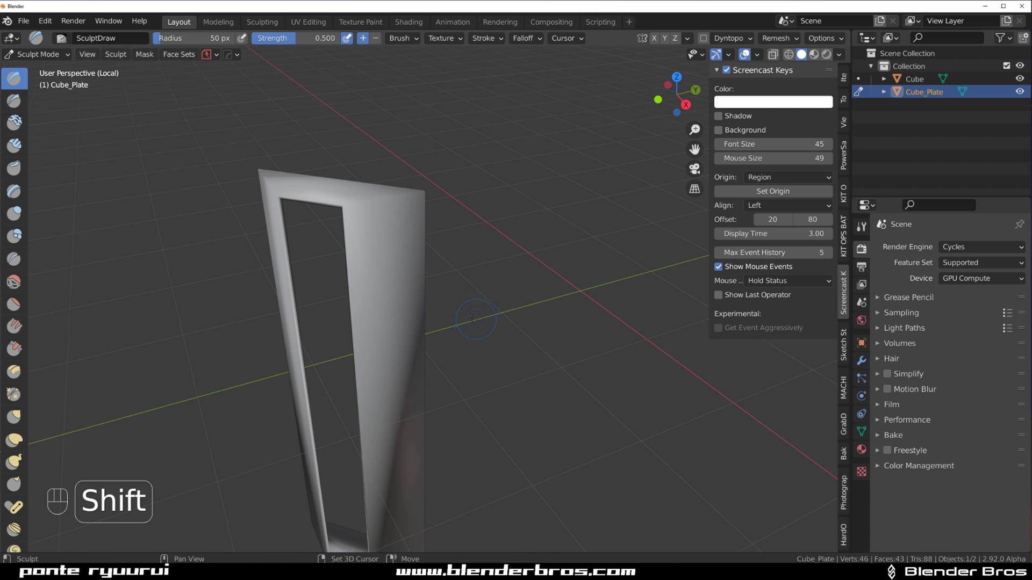
Step: Voxelize the plate with Hard Ops at a voxel size of 0.022 for dense, sculptable geometry
key(q)
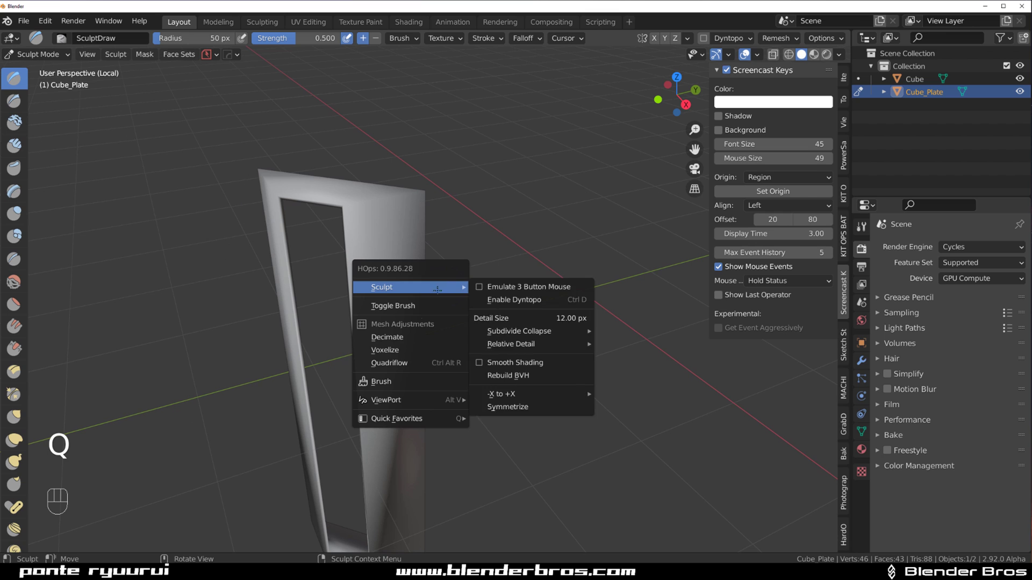
click(420, 350)
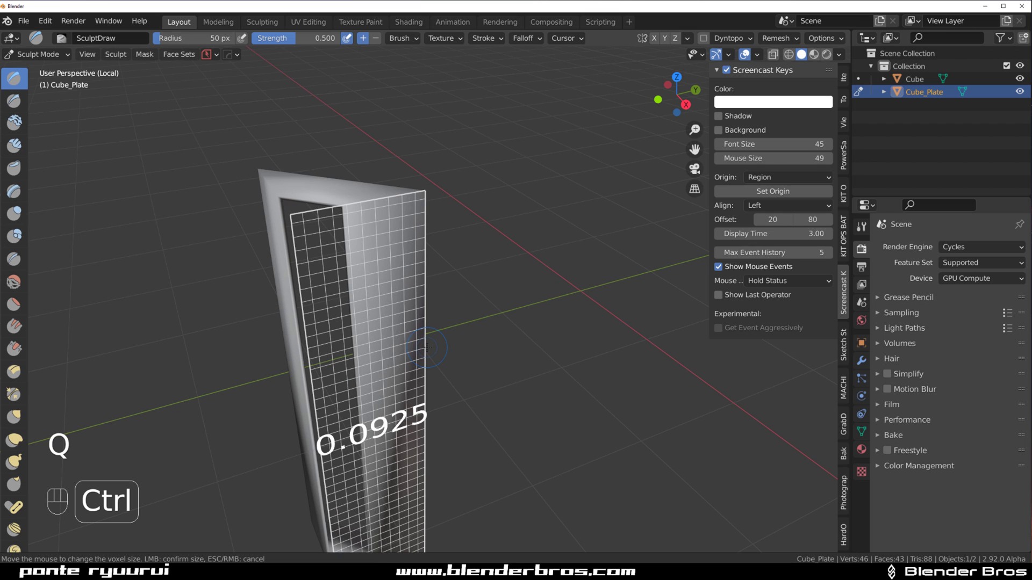
click(484, 347)
key(q)
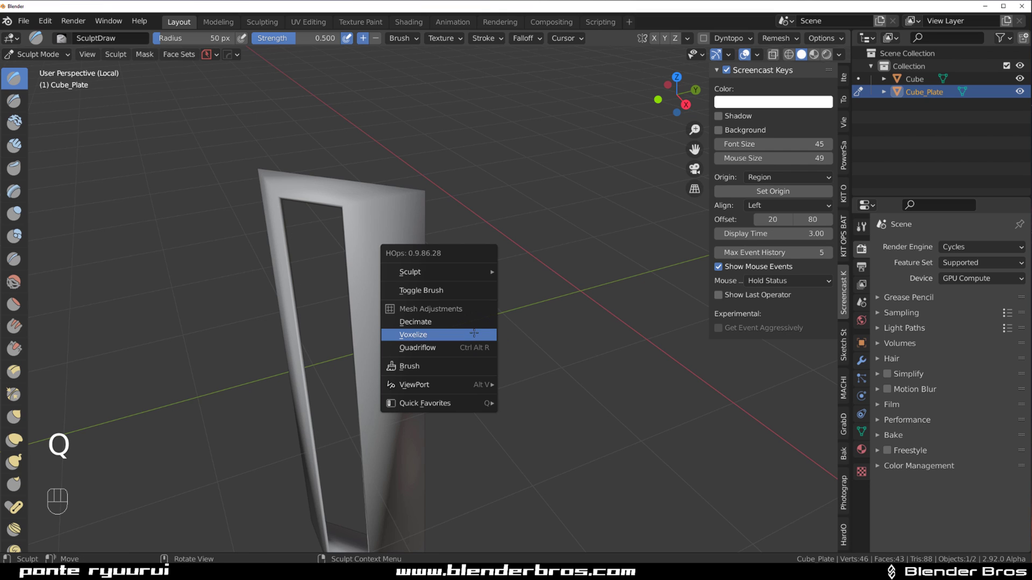
click(474, 334)
middle_drag(418, 293, 479, 276)
key(Tab)
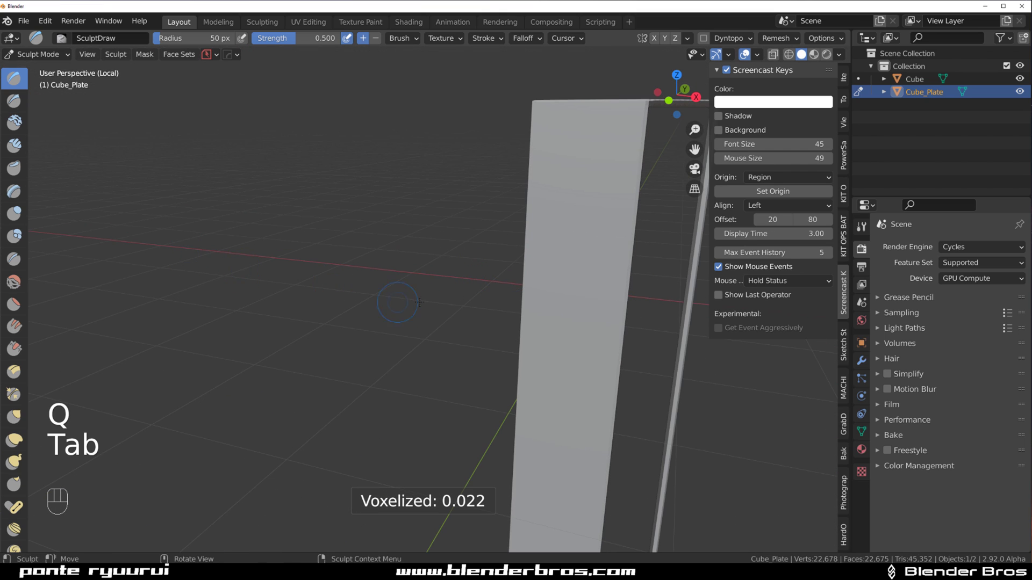
Step: Try a short Draw brush stroke near the plate's upper corner and undo it
shift+middle_drag(543, 285, 352, 327)
middle_drag(421, 254, 359, 289)
drag(294, 289, 294, 314)
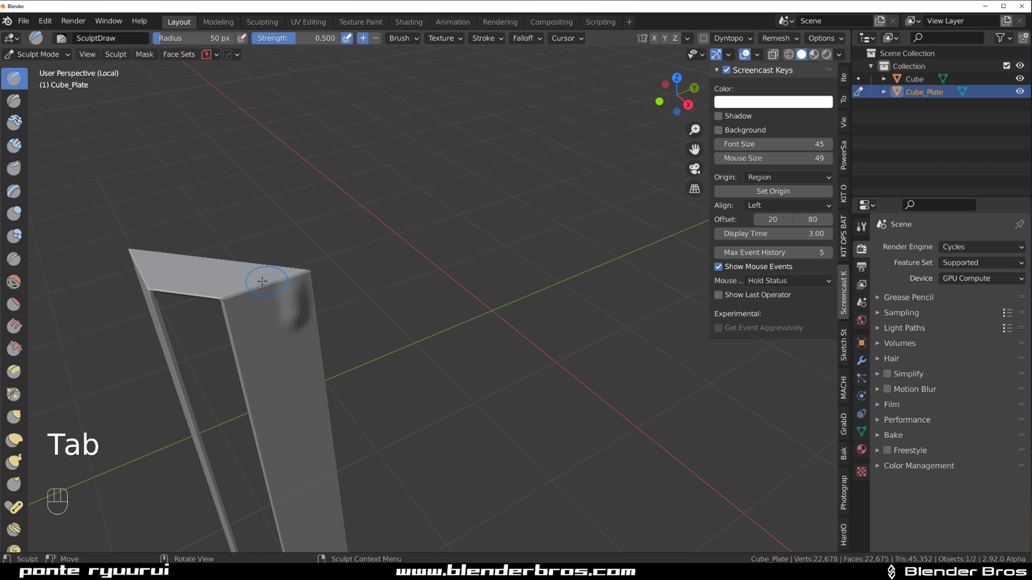
key(ctrl+z)
key(ctrl+z)
key(ctrl+z)
key(ctrl+z)
key(ctrl+z)
key(ctrl+z)
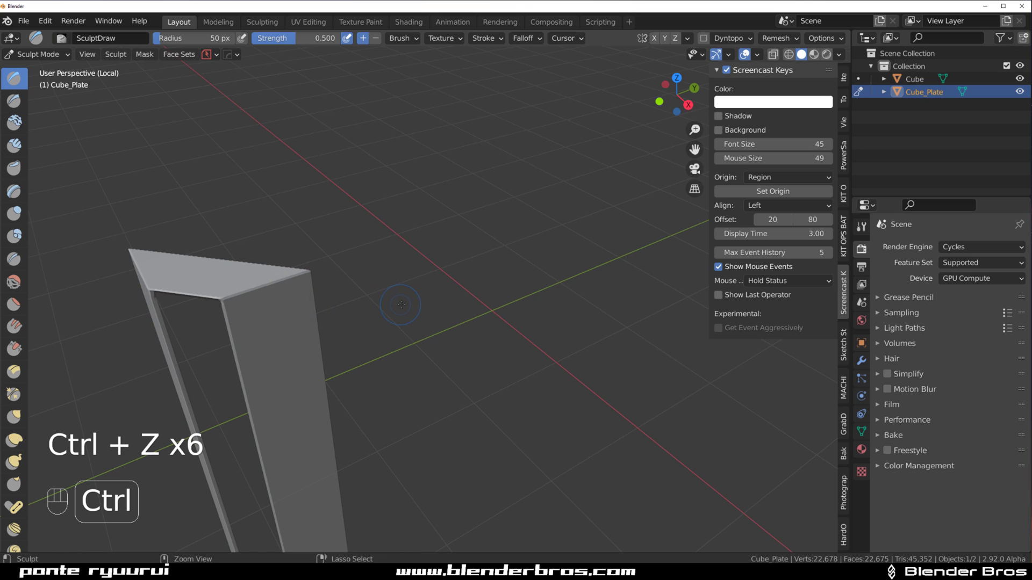
Step: Choose the Cloth brush from the Hard Ops brush list and sculpt fabric-like wrinkles along the plate's sides and ends
key(q)
click(430, 343)
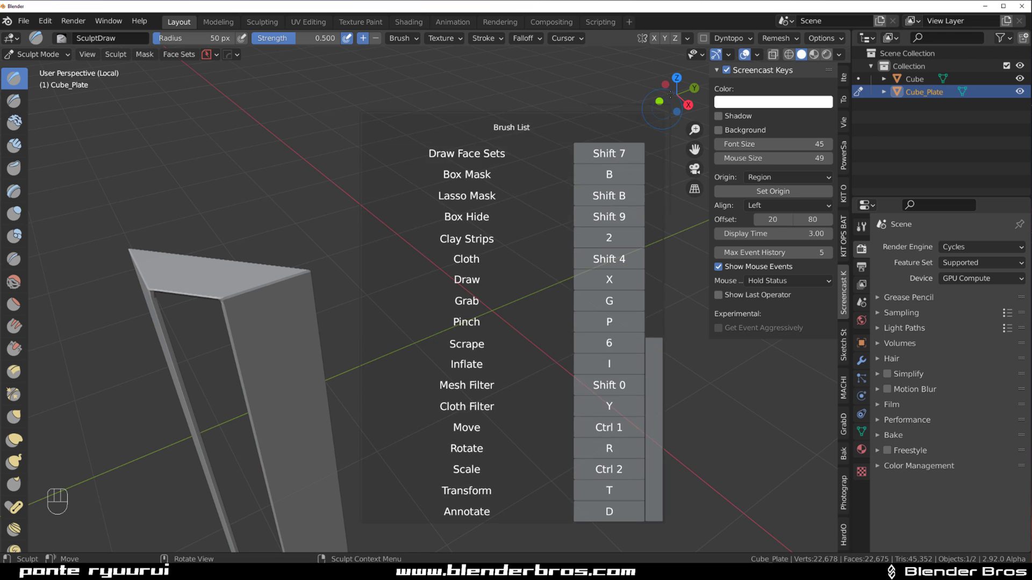
click(523, 268)
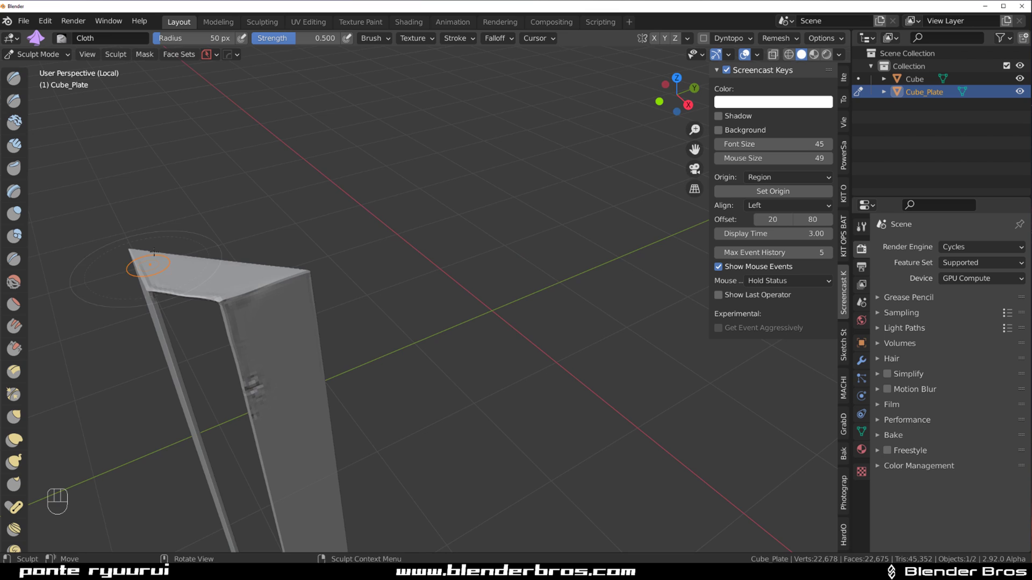
middle_drag(154, 253, 171, 287)
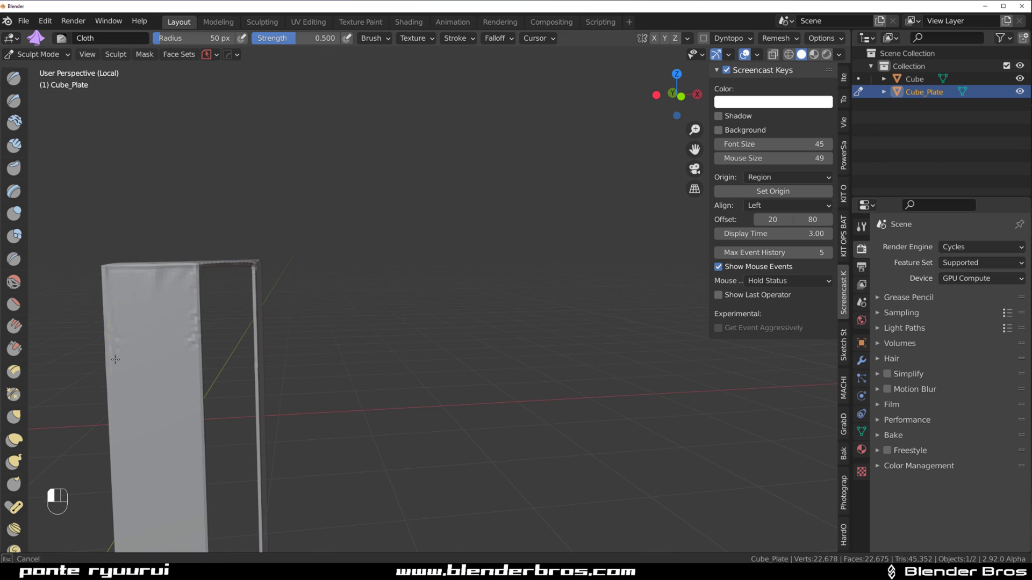
shift+middle_drag(134, 490, 239, 279)
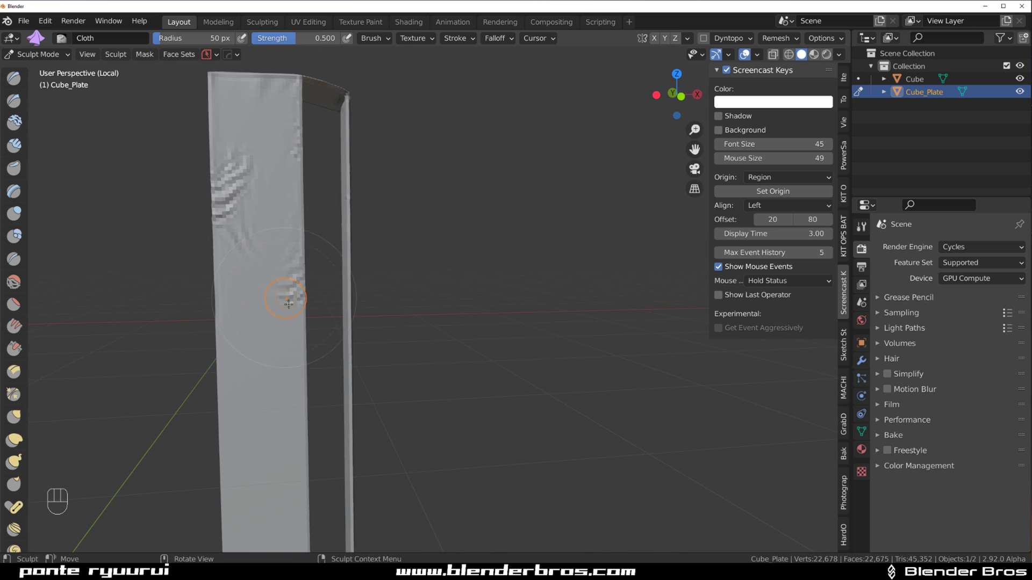
shift+middle_drag(215, 438, 251, 321)
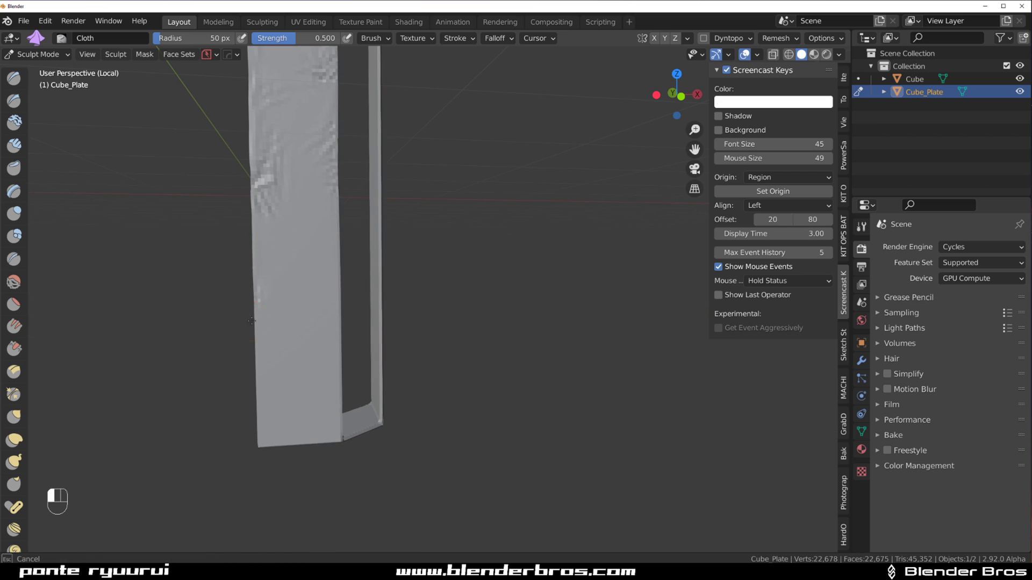
mouse_move(283, 274)
mouse_down()
mouse_move(325, 350)
mouse_move(253, 455)
mouse_move(342, 456)
mouse_up()
middle_drag(331, 440, 425, 433)
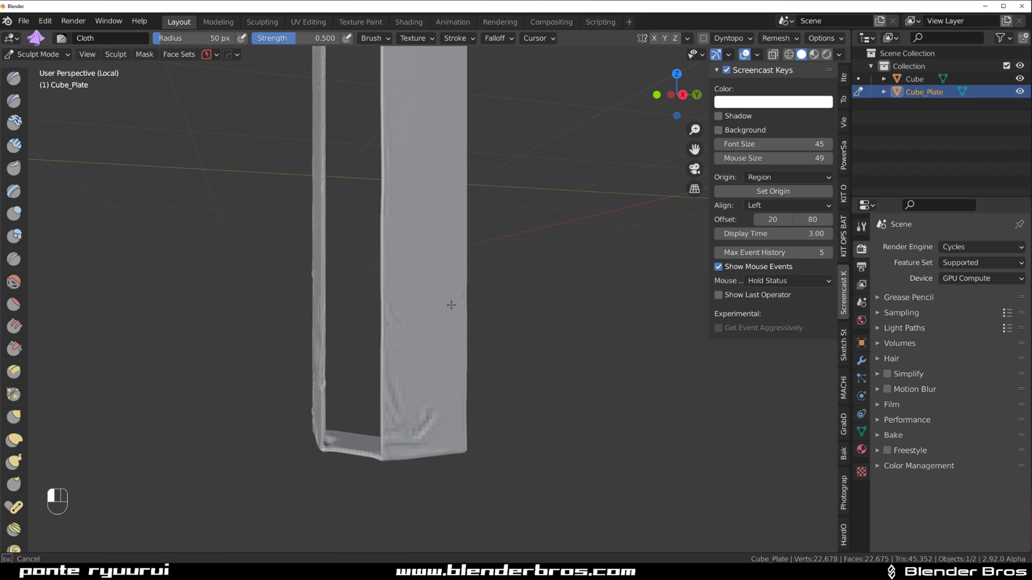
shift+middle_drag(453, 308, 392, 292)
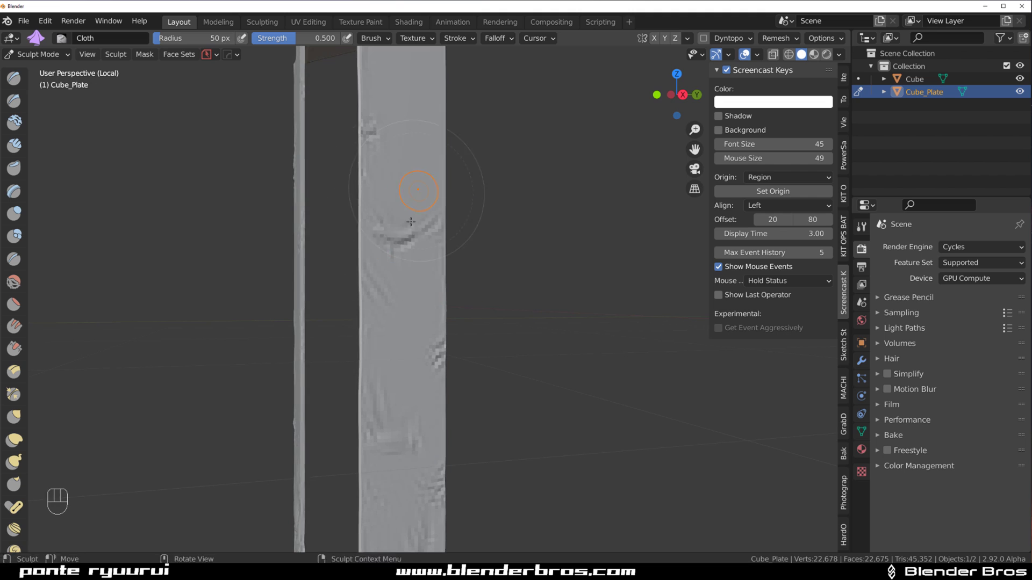
shift+middle_drag(410, 222, 457, 308)
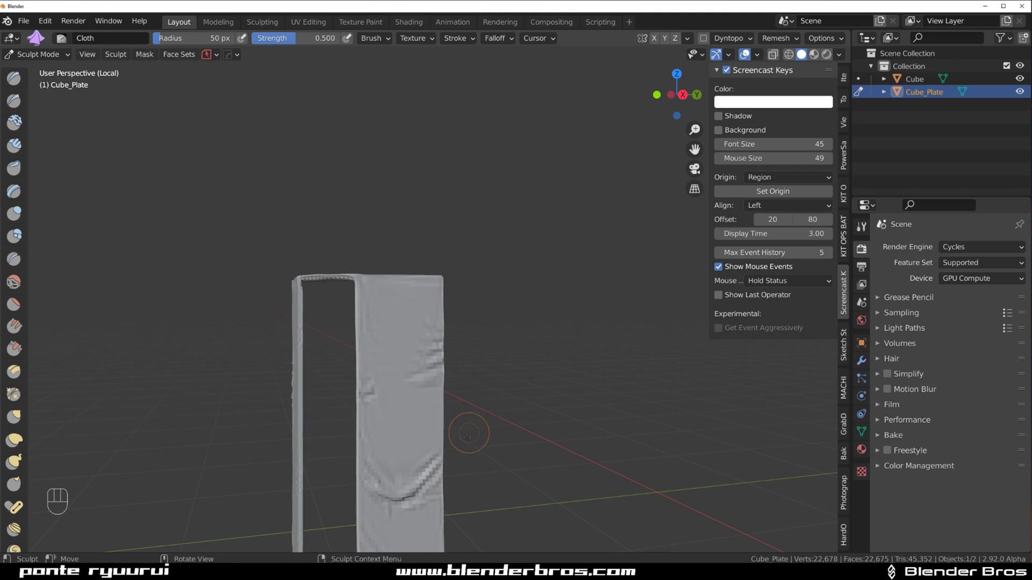
mouse_move(423, 430)
mouse_down()
mouse_move(356, 361)
mouse_move(375, 288)
mouse_up()
middle_drag(376, 288, 400, 274)
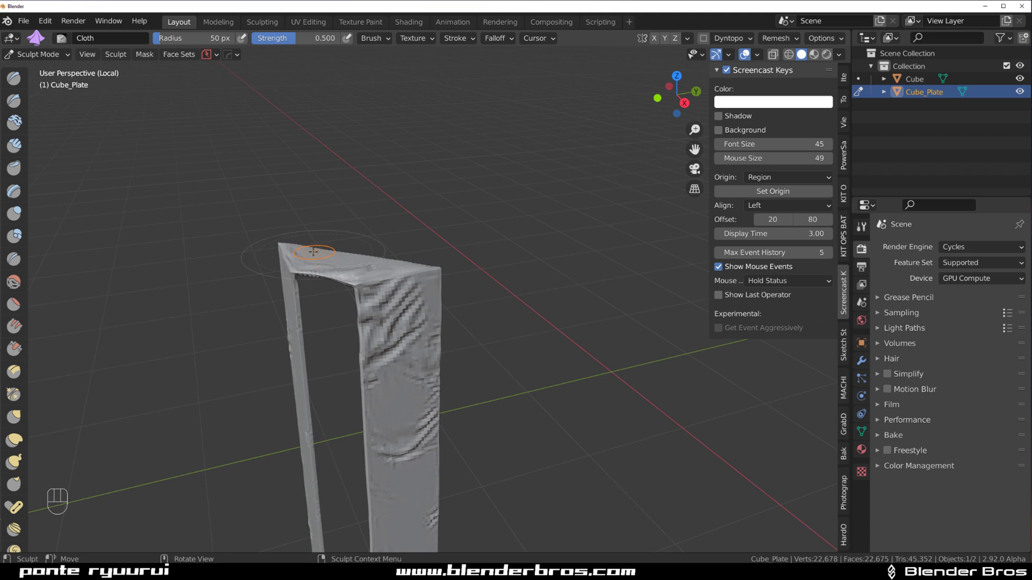
middle_drag(375, 257, 329, 324)
drag(329, 324, 356, 452)
middle_drag(255, 467, 417, 371)
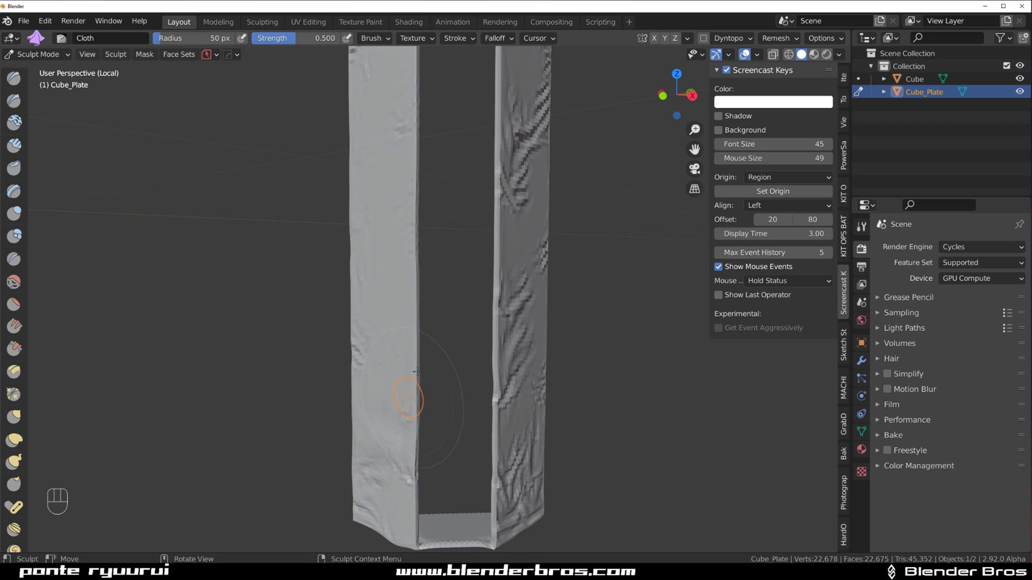
middle_drag(388, 325, 387, 349)
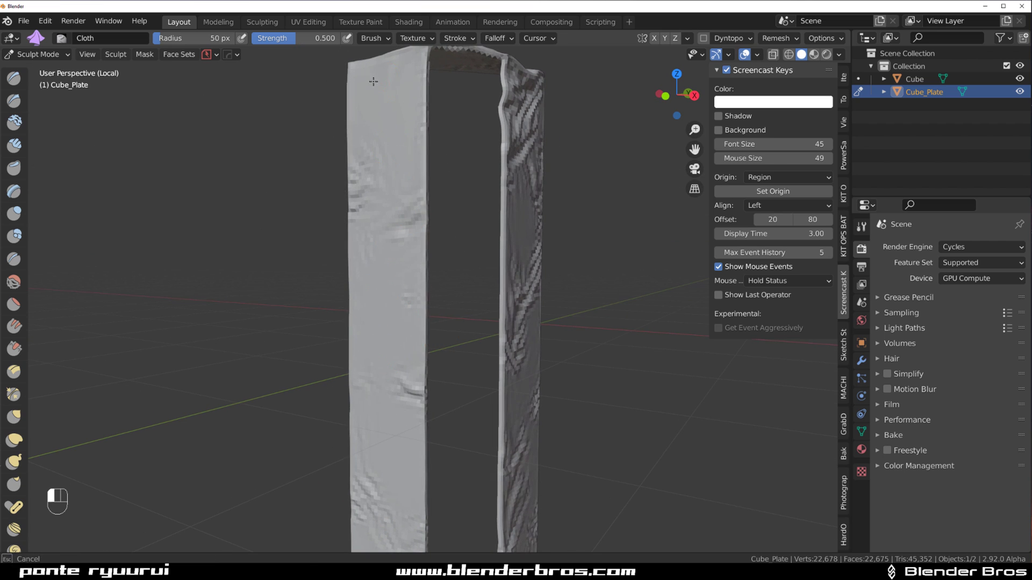
drag(409, 448, 409, 463)
Step: Switch the plate out of and back into sculpting and review the Hard Ops brush list with its shortcuts
key(q)
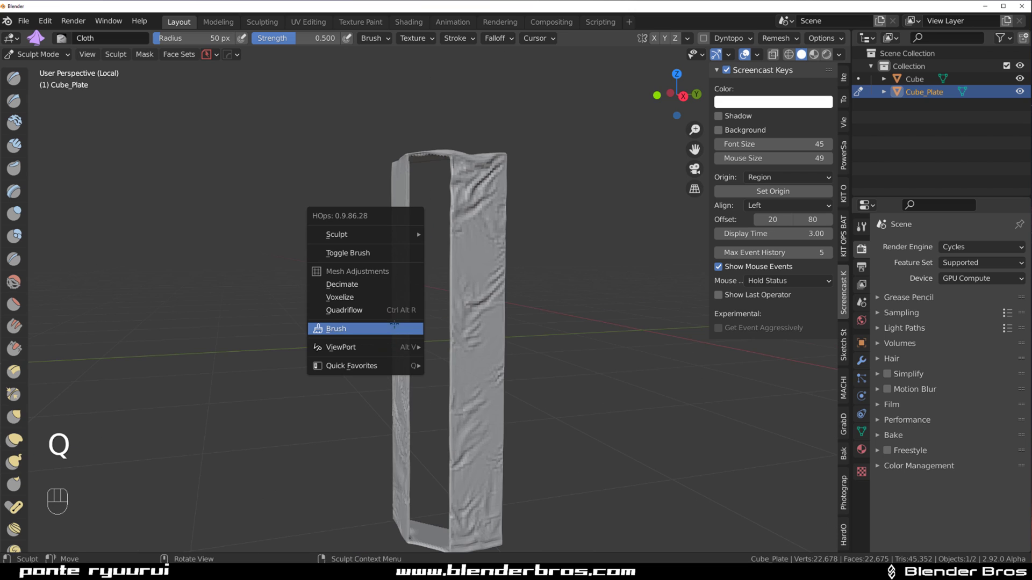
click(385, 327)
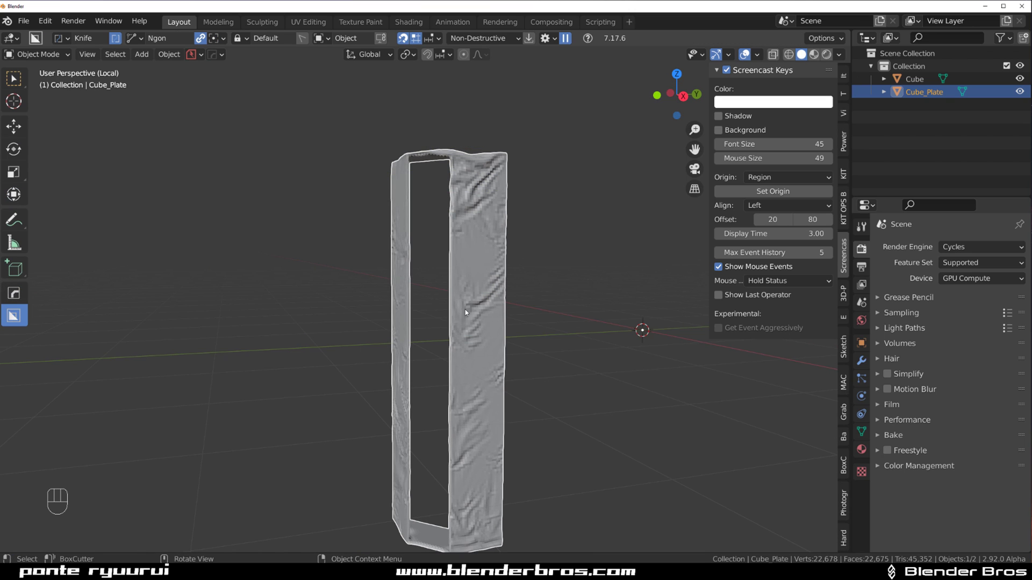
mouse_move(466, 312)
middle_down()
mouse_move(493, 317)
mouse_move(473, 315)
middle_up()
key(q)
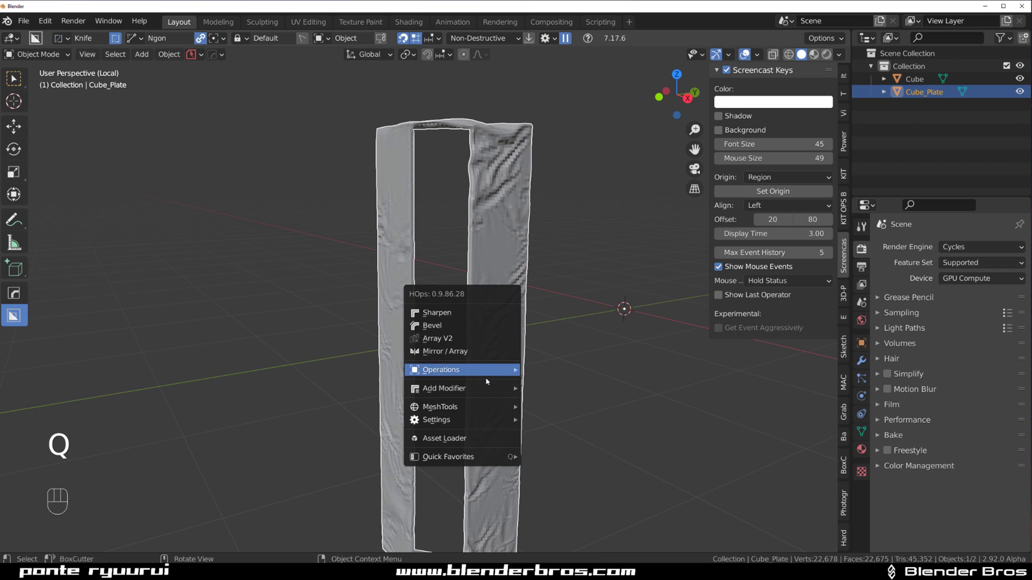
mouse_move(485, 381)
click(677, 516)
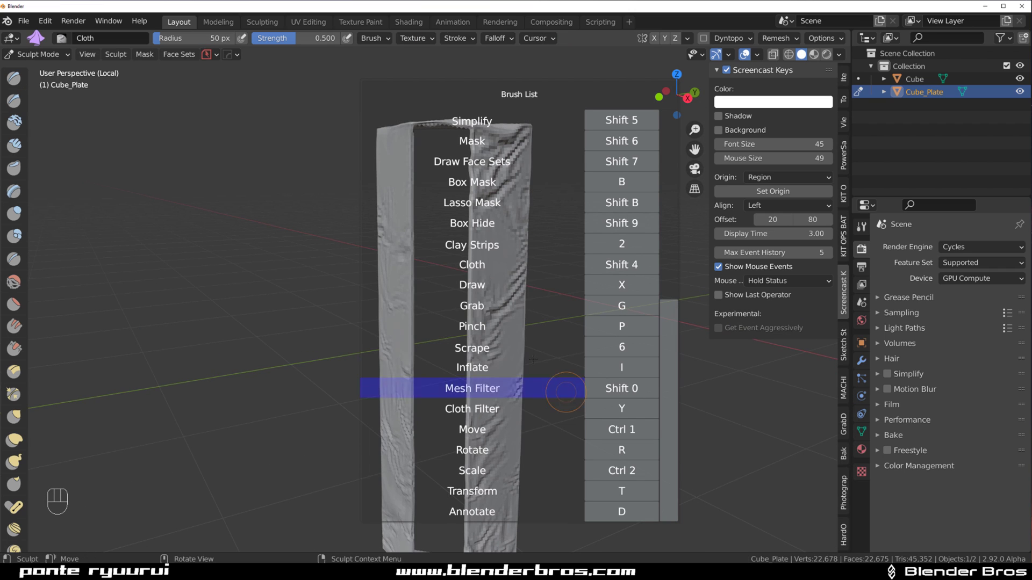
Step: Return the wrinkled plate to Object Mode and exit local view
key(Tab)
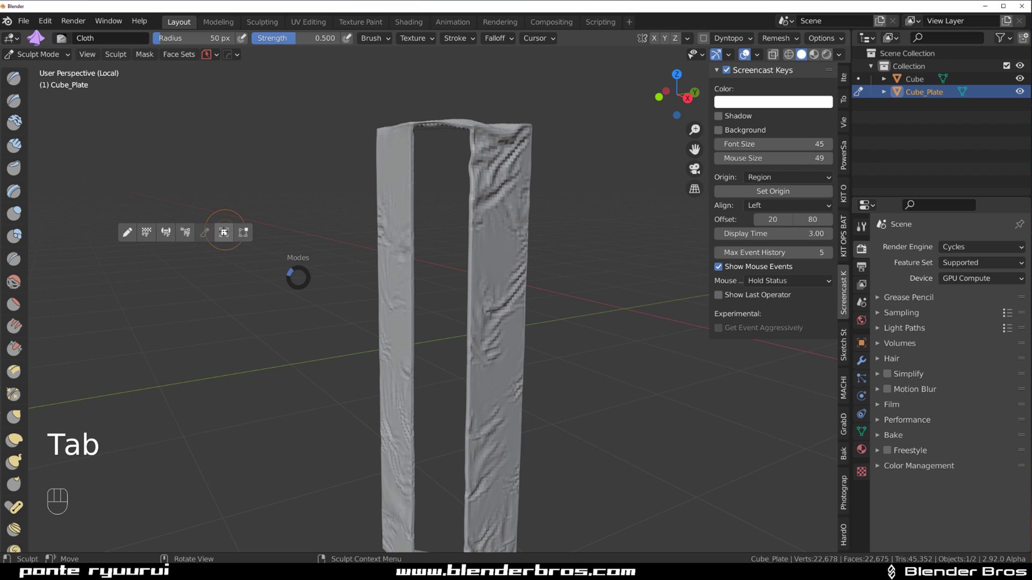
click(222, 233)
key(slash)
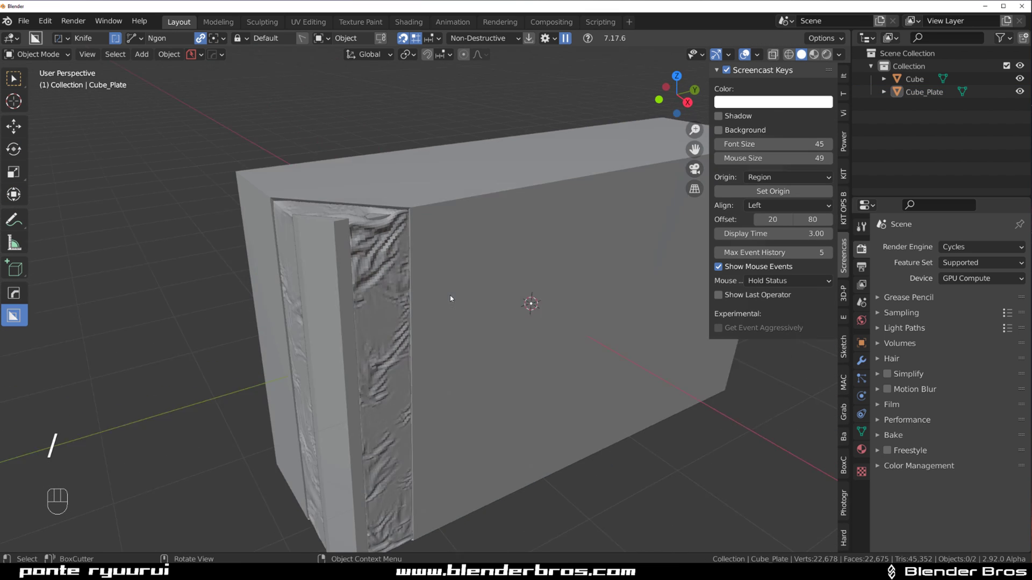
Step: Add a level 3 subdivision to the wrinkled corner plate to smooth its folds
shift+click(363, 243)
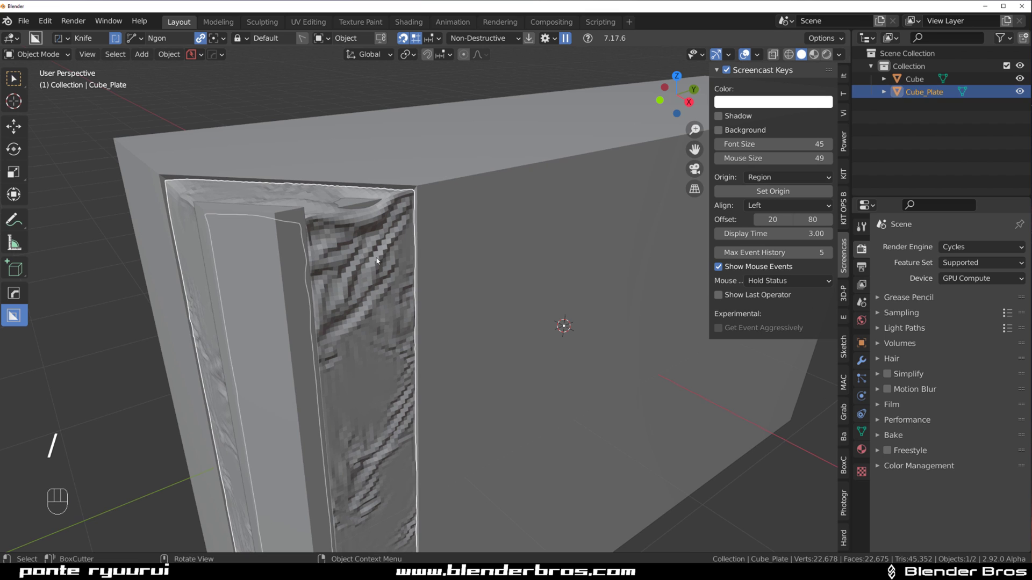
key(ctrl)
key(ctrl+3)
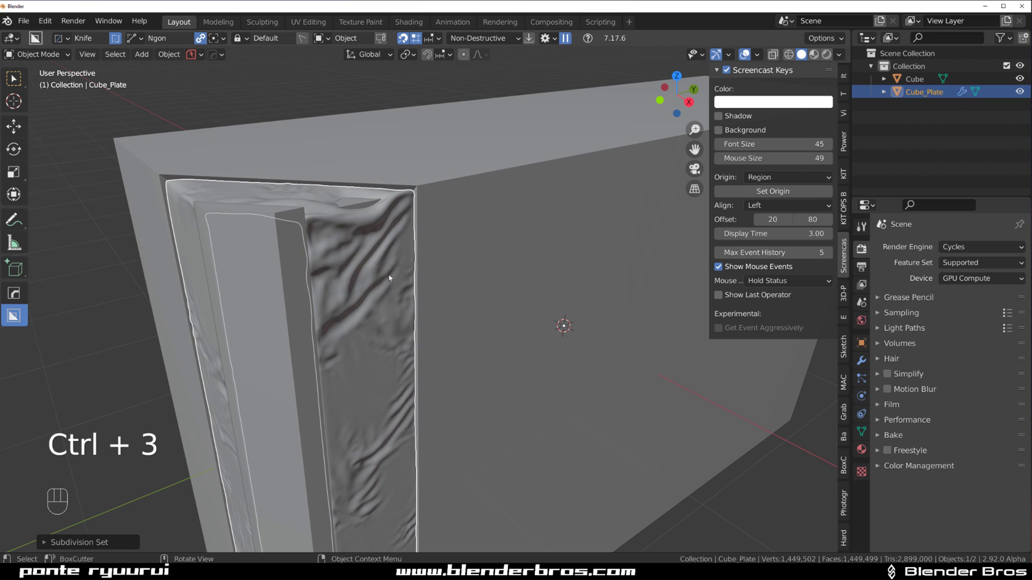
scroll(377, 278, down, 2)
middle_drag(402, 291, 360, 275)
click(157, 253)
scroll(174, 262, up, 1)
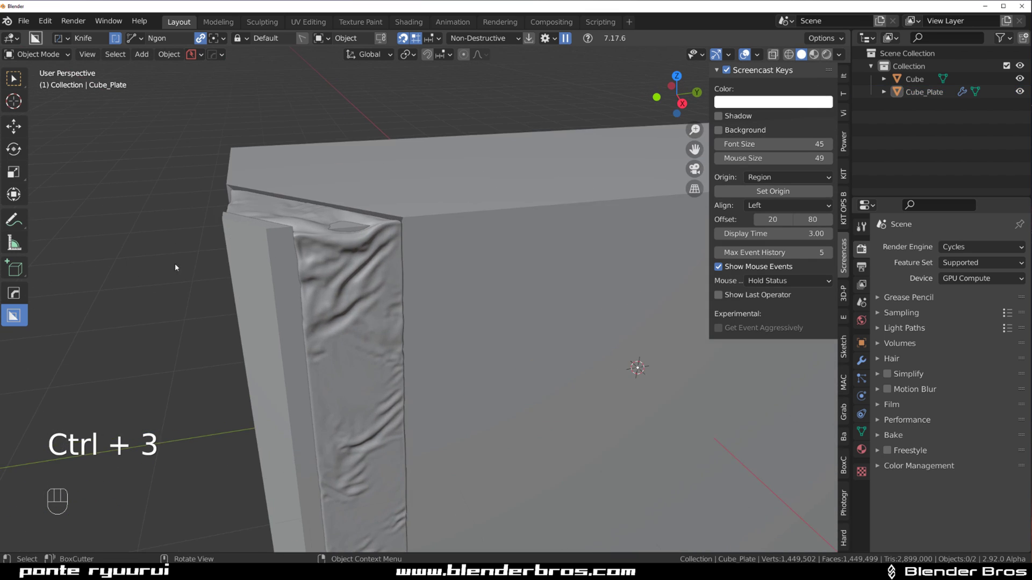
scroll(262, 235, up, 1)
Step: Isolate the main block in local view and enter Edit Mode with its corner face loop selected
middle_drag(175, 264, 392, 295)
click(345, 279)
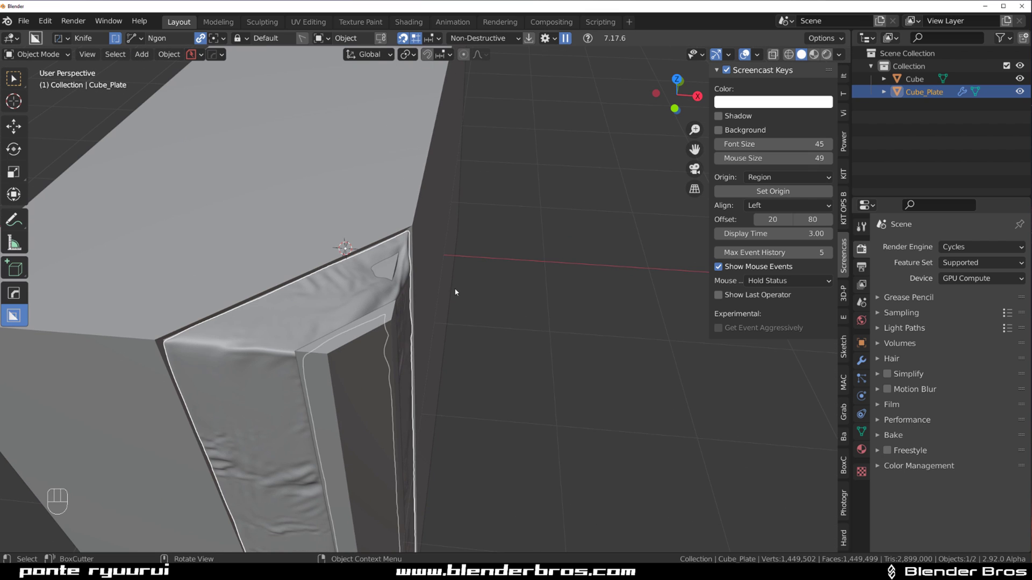
middle_drag(457, 293, 440, 275)
key(slash)
key(Tab)
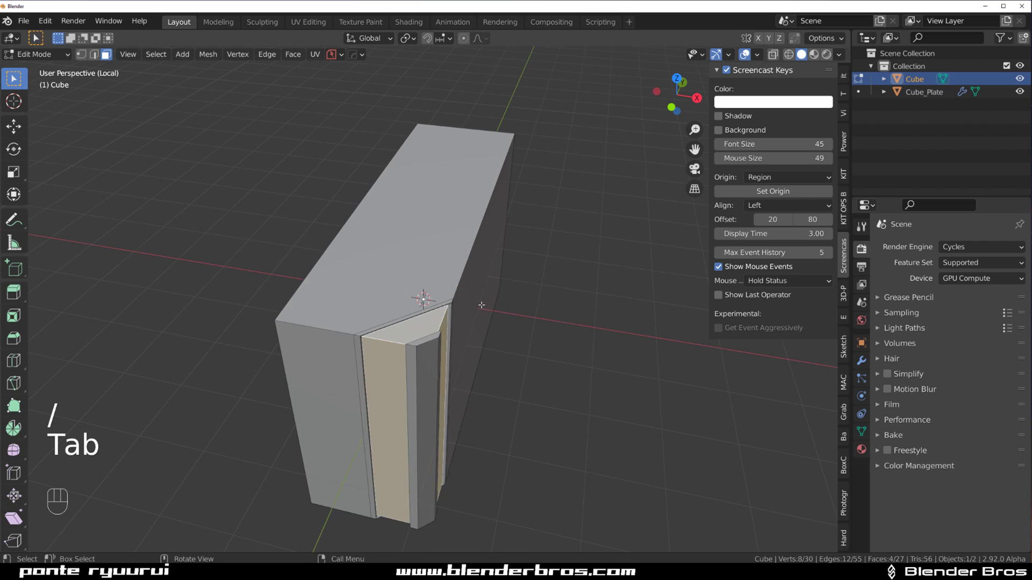
Step: Entrench the block's selected corner face loop with Panel Face at depth 0.034 without bevel, and leave Edit Mode and local view
key(q)
mouse_move(529, 322)
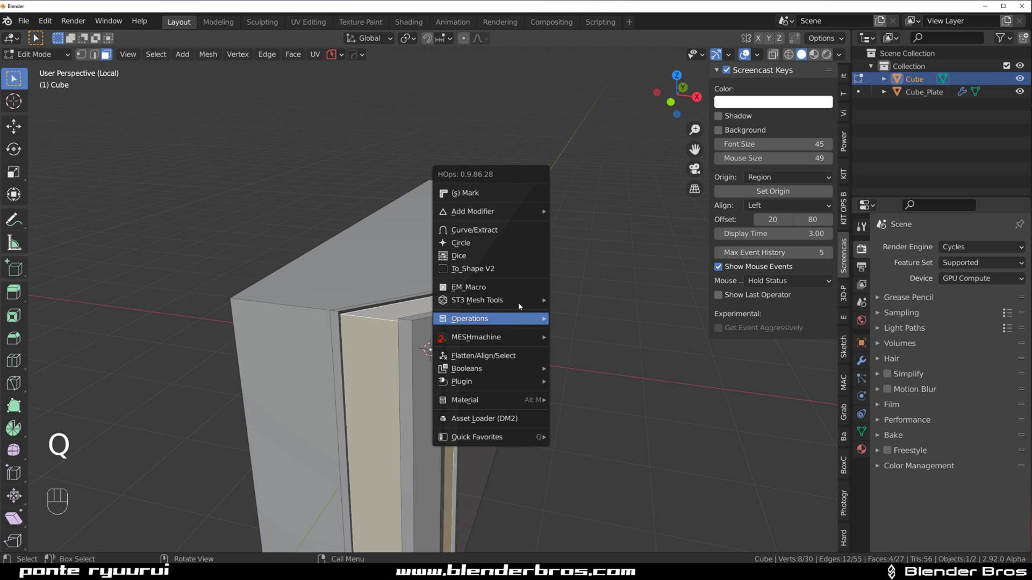
alt+click(511, 287)
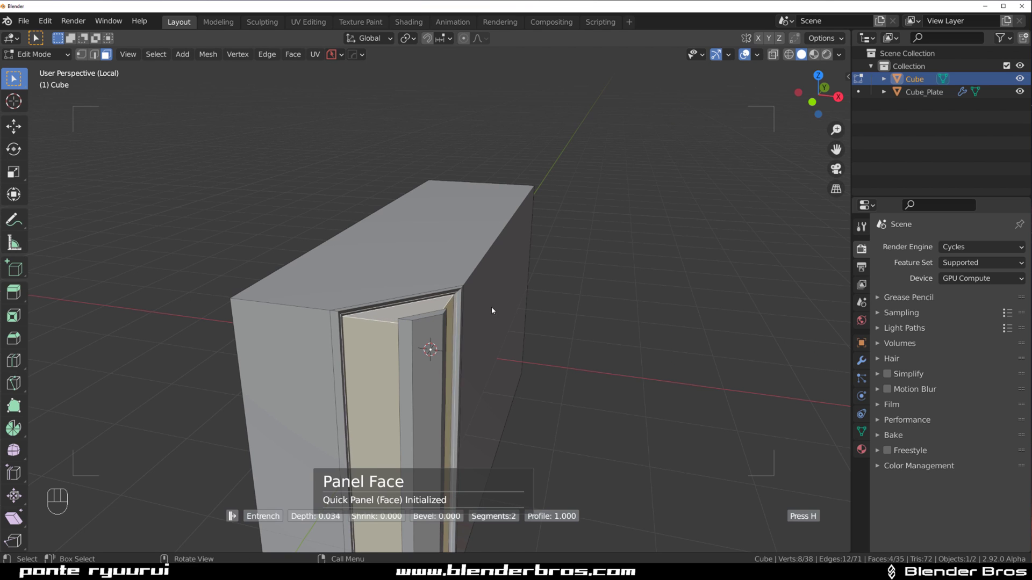
key(Tab)
key(slash)
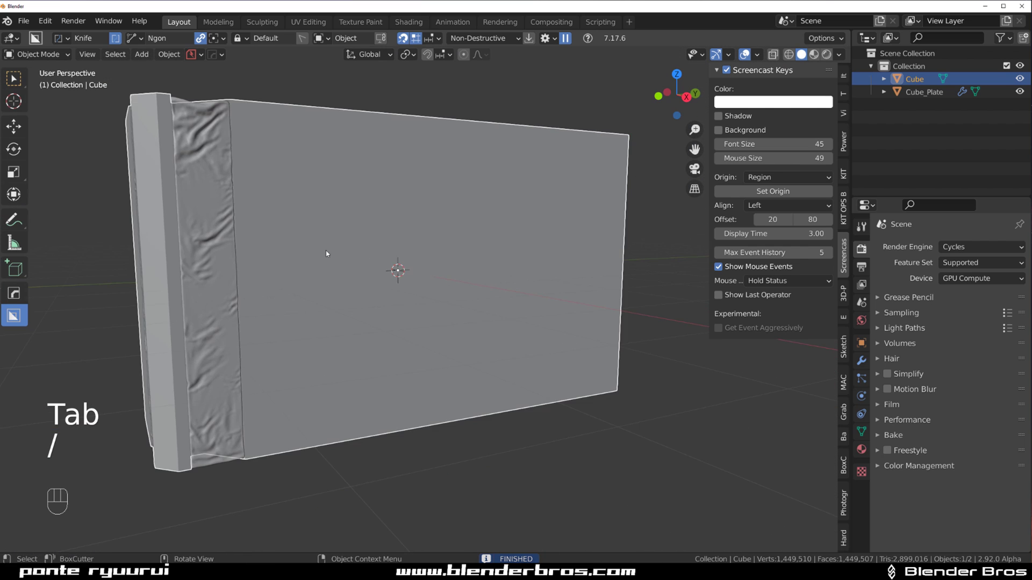
Step: Sharpen and bevel the main block with Hard Ops, using an autosmooth angle of 60, and check its rounded edges
shift+middle_drag(326, 251, 397, 323)
scroll(322, 302, up, 1)
scroll(324, 303, up, 2)
scroll(402, 290, up, 1)
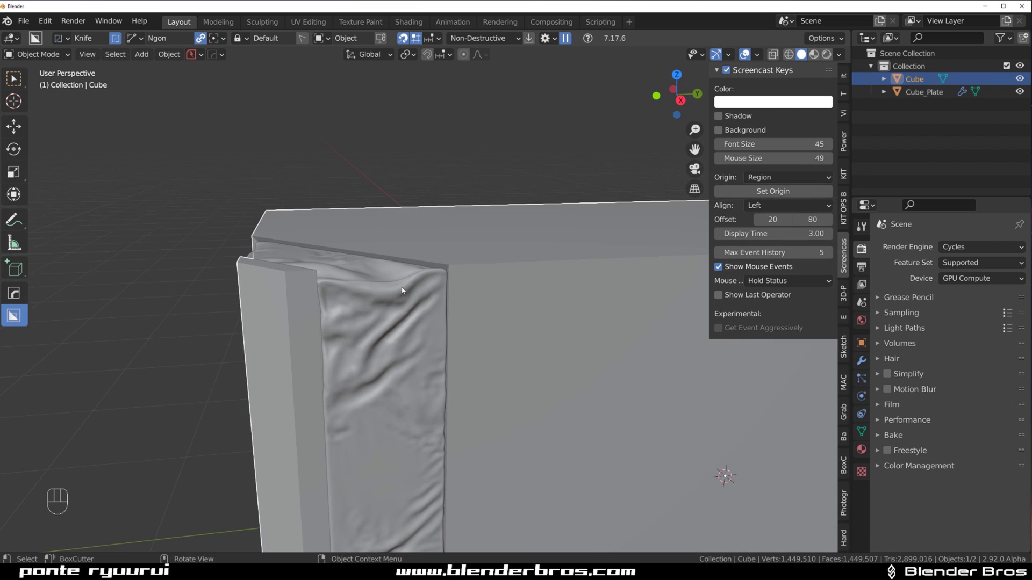
click(504, 310)
scroll(448, 356, down, 5)
middle_drag(405, 316, 425, 315)
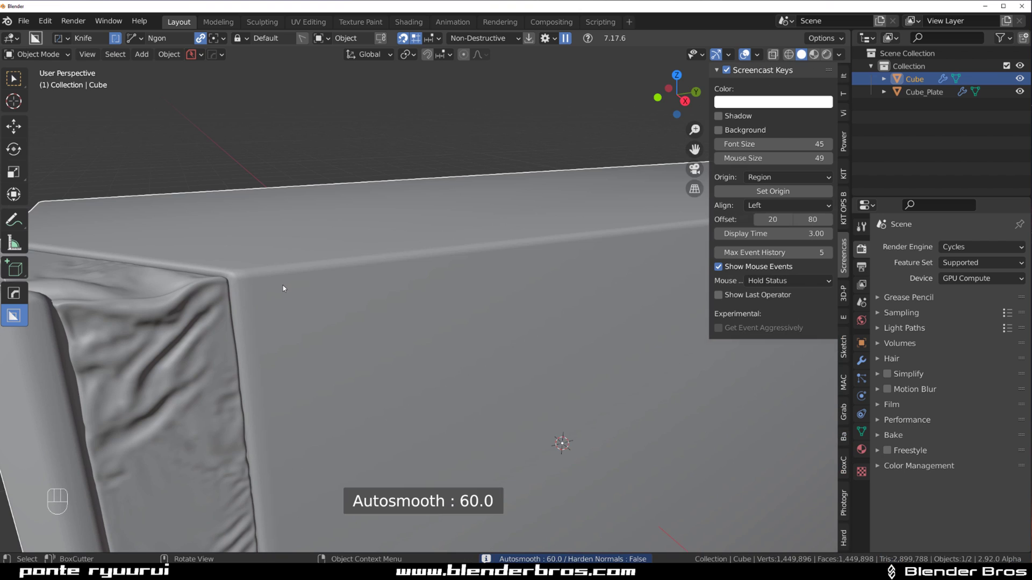
scroll(282, 285, down, 4)
middle_drag(306, 305, 334, 246)
middle_drag(401, 256, 261, 297)
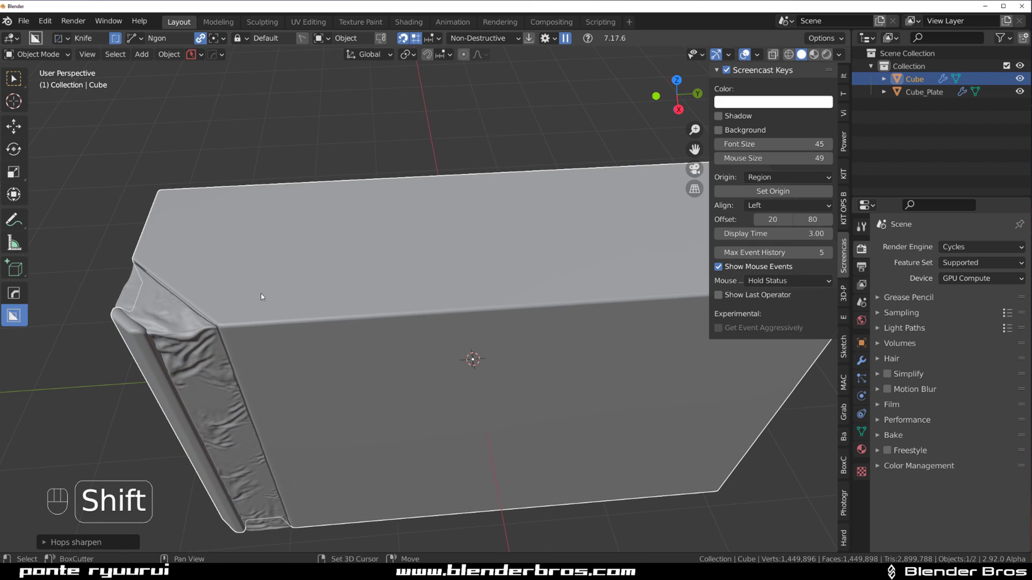
middle_drag(398, 314, 321, 356)
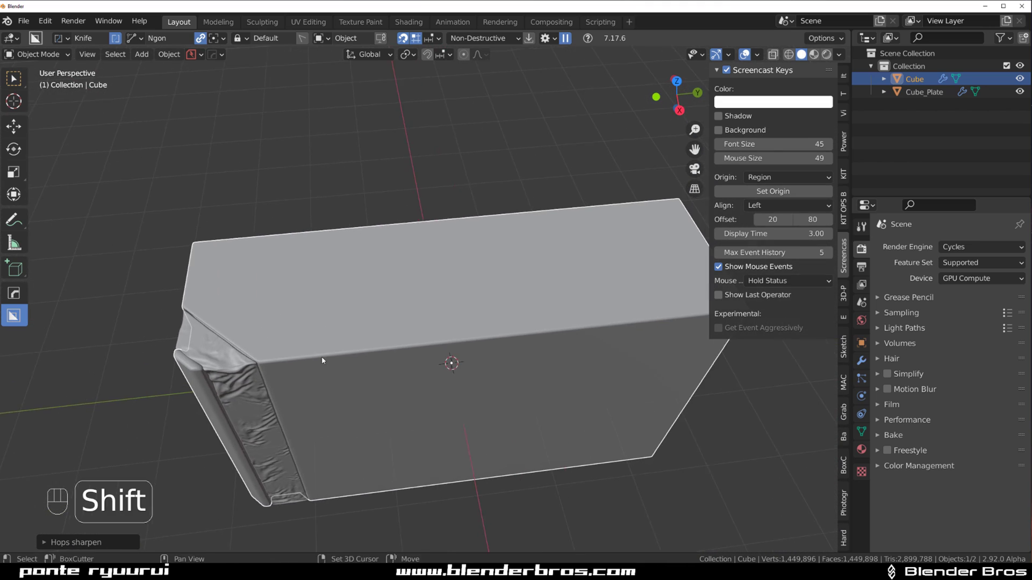